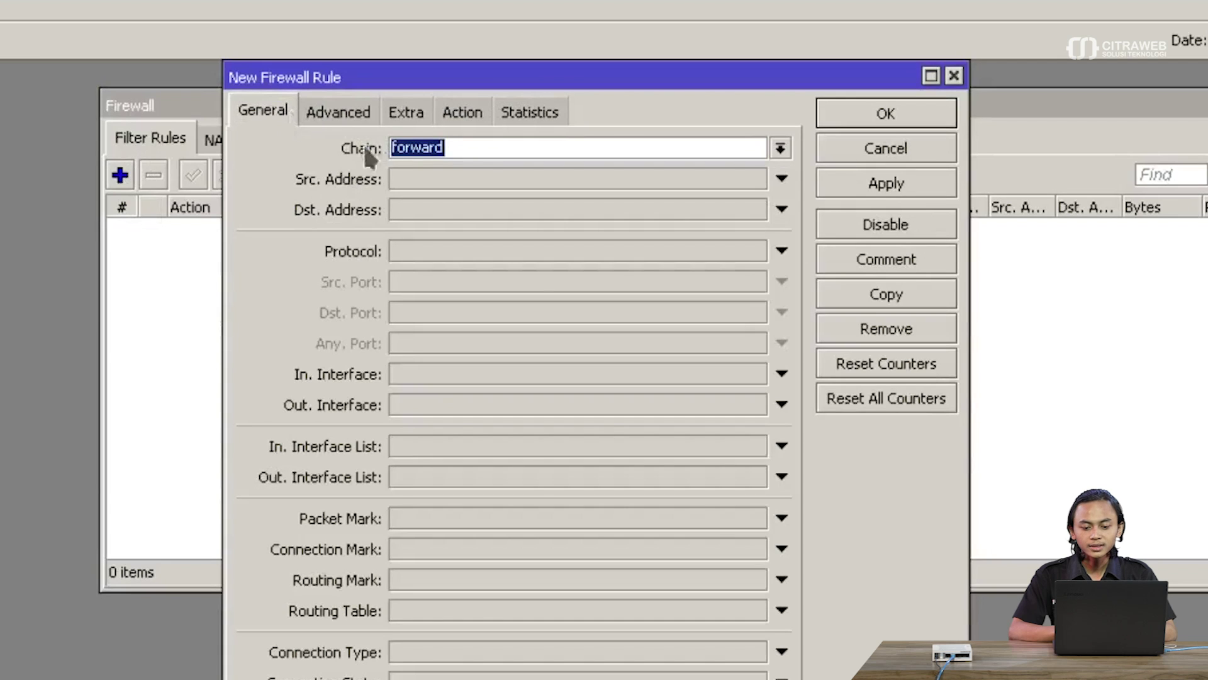
Step: Set the new firewall filter rule's chain to input and its protocol to icmp
click(780, 148)
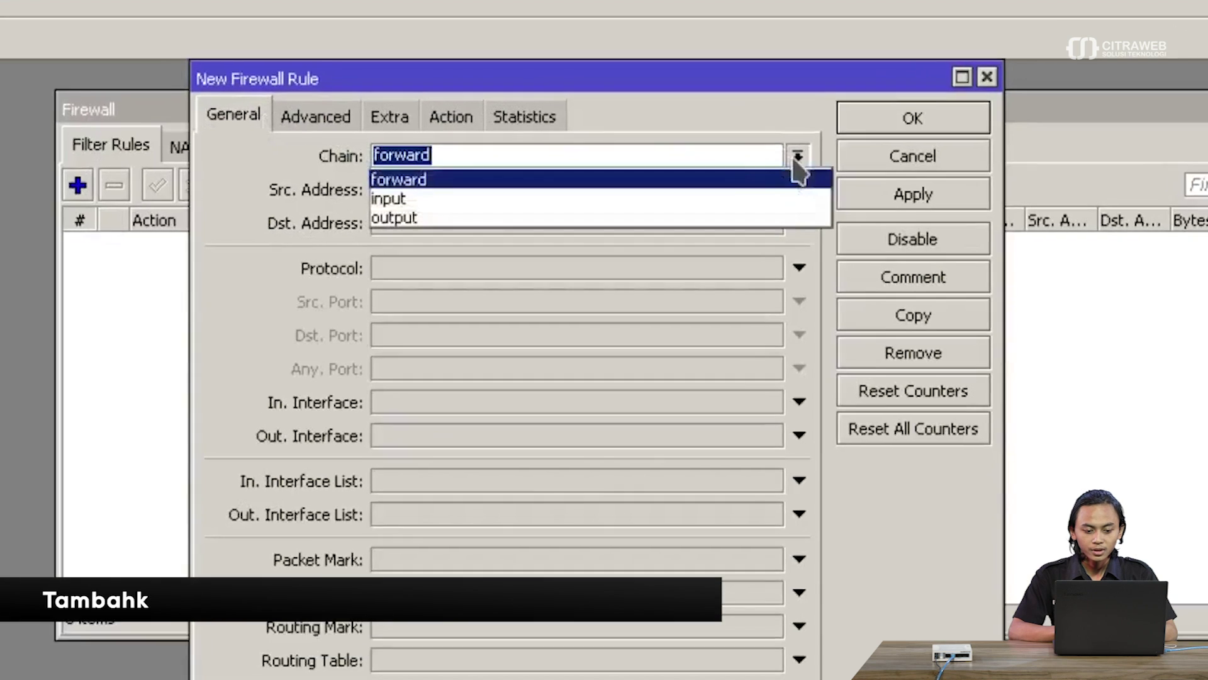
click(728, 185)
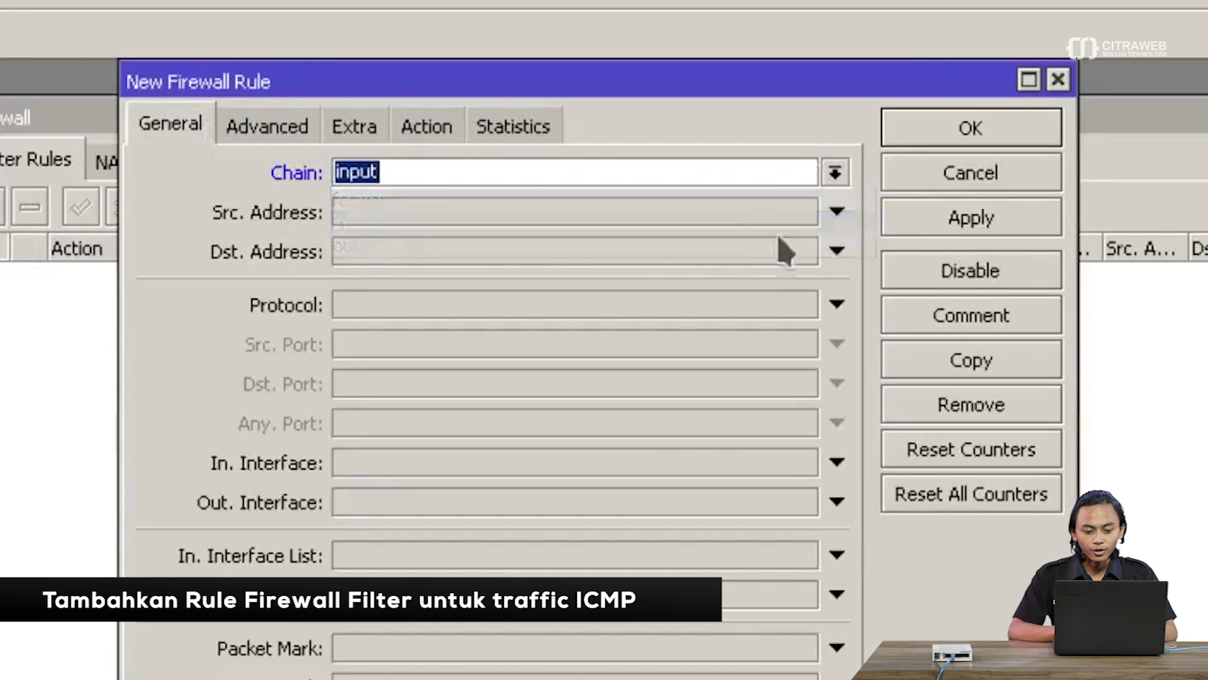
click(836, 304)
click(803, 305)
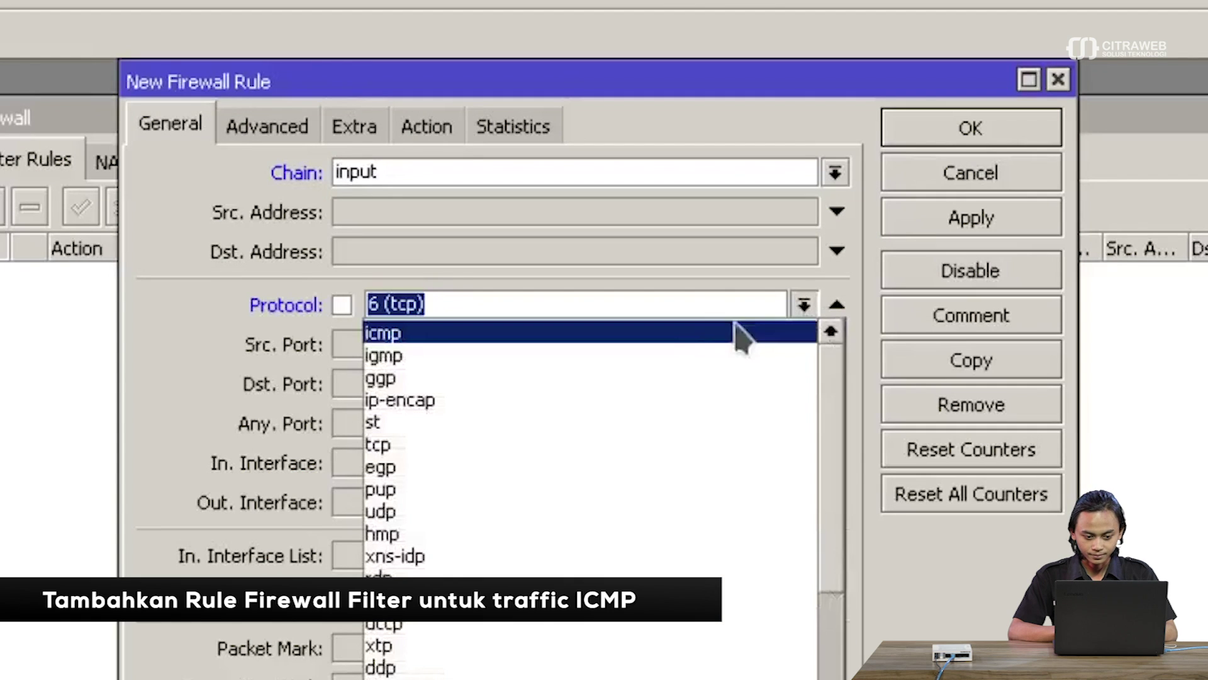
click(709, 334)
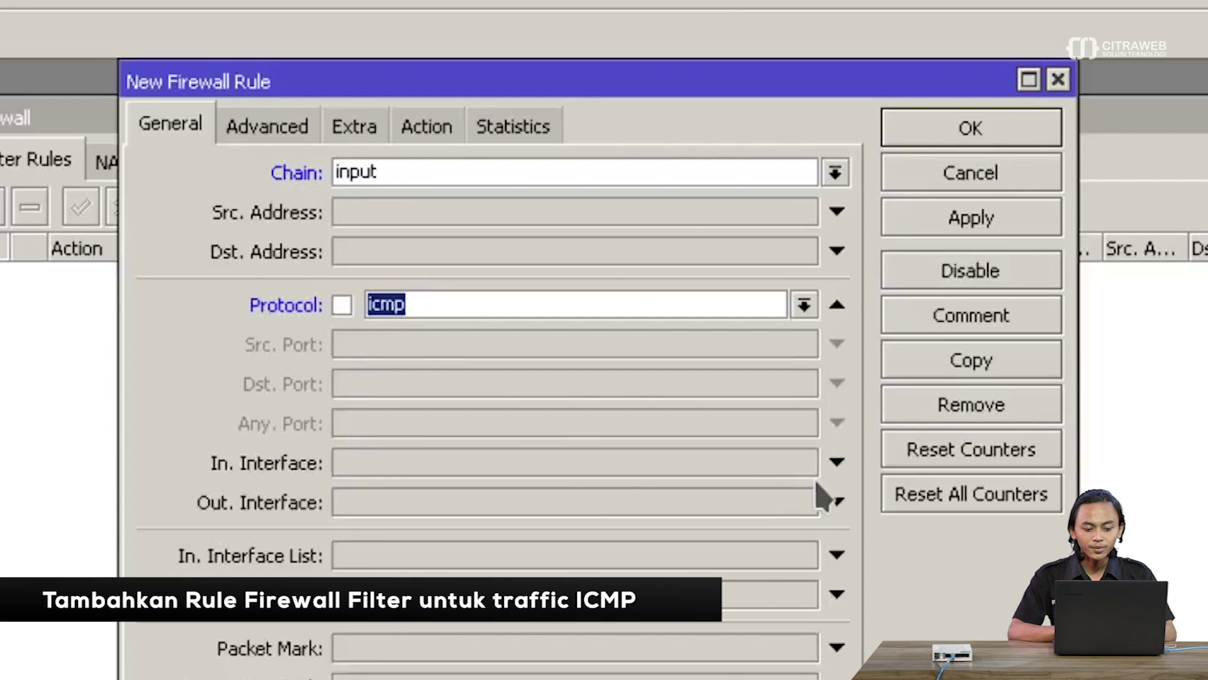
Step: Restrict the ICMP rule to traffic arriving on in-interface ether1
click(836, 465)
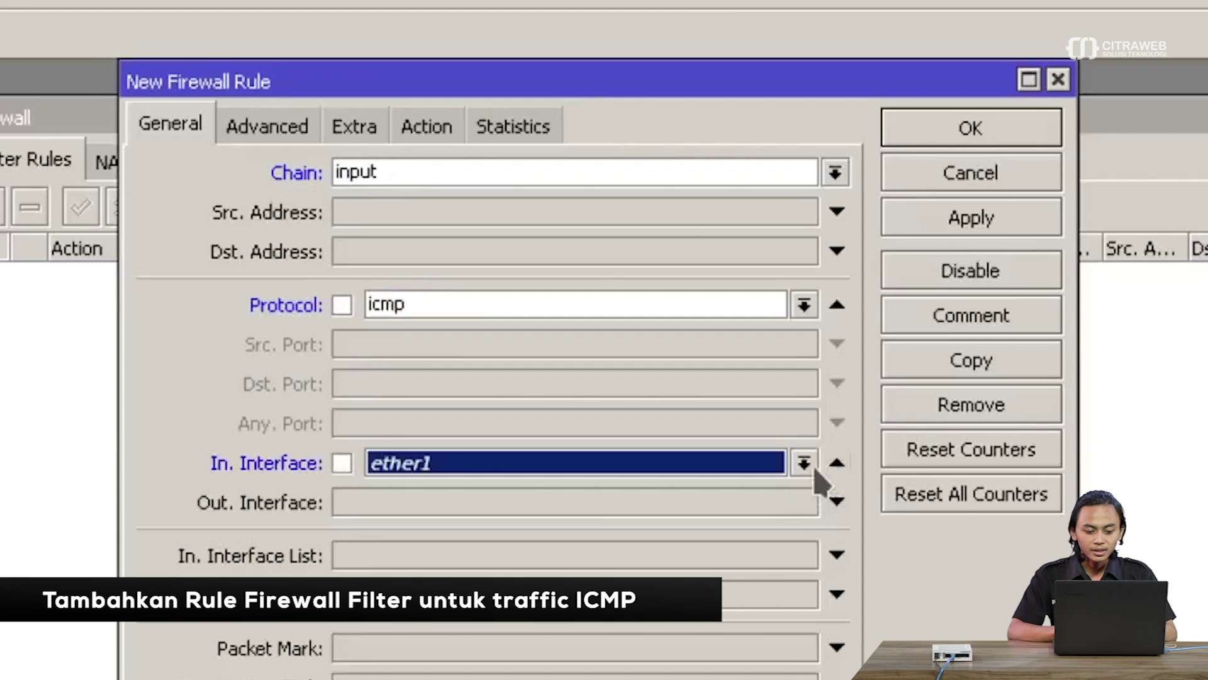
click(803, 464)
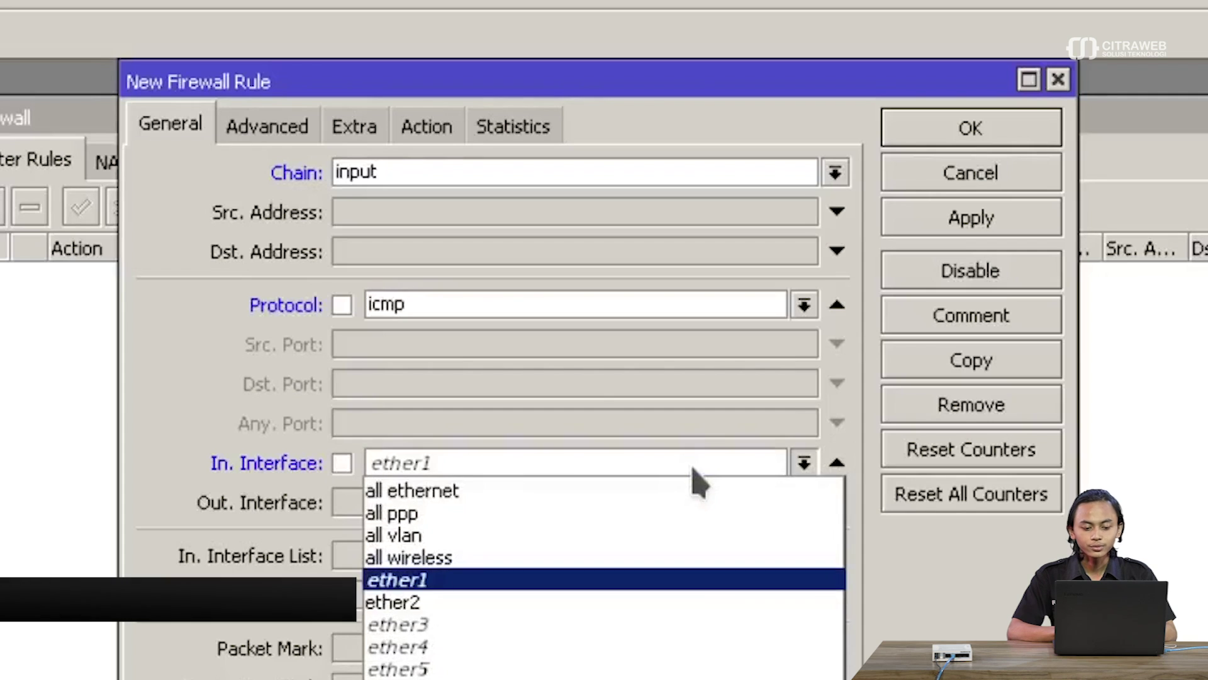
click(693, 468)
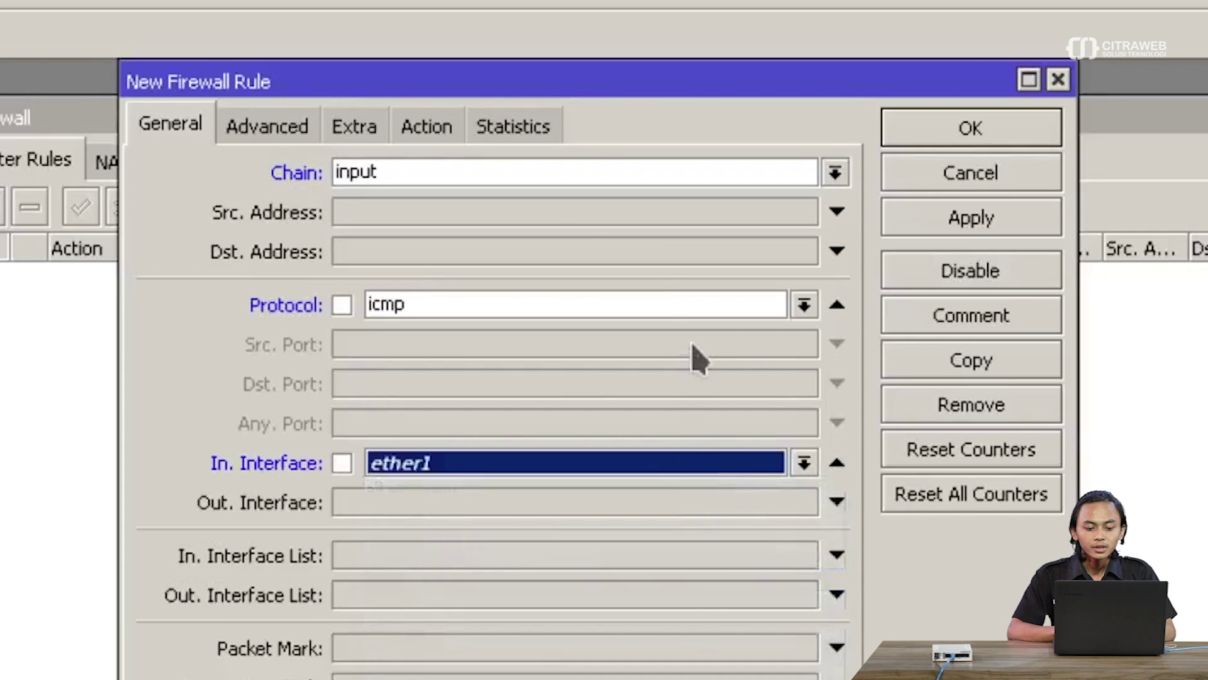
Step: Make the ICMP rule's action add src to address list, using an address list named "trusted"
click(447, 126)
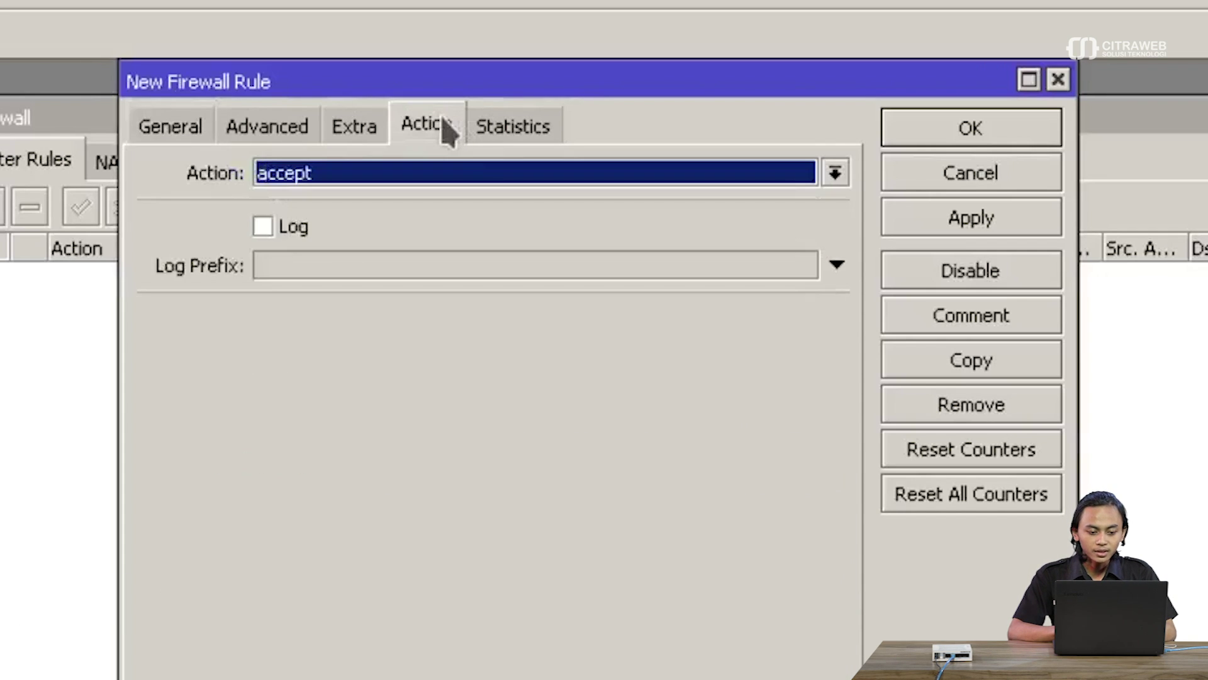
click(443, 168)
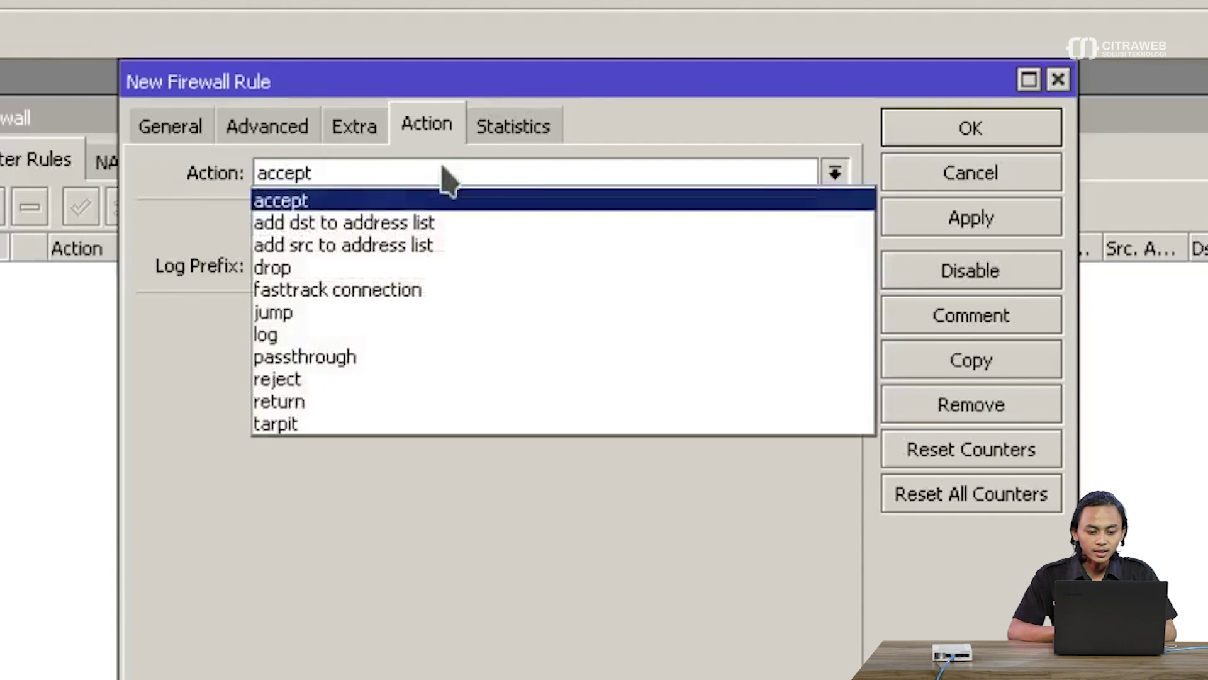
click(444, 246)
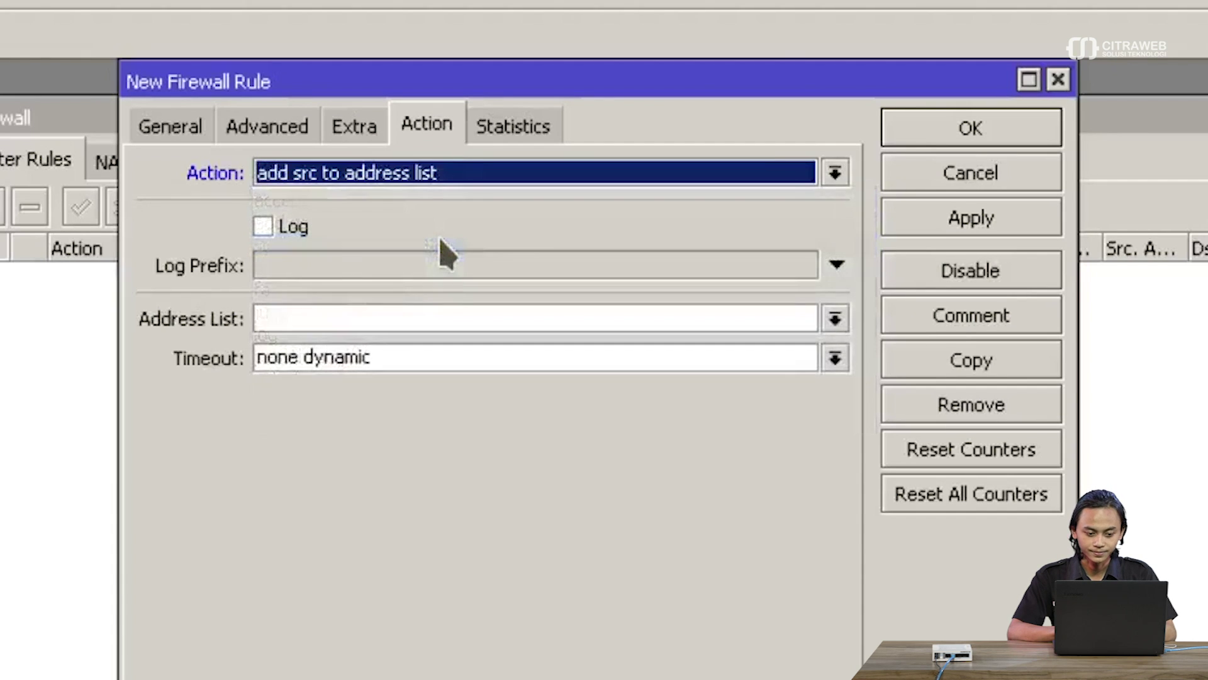
click(384, 314)
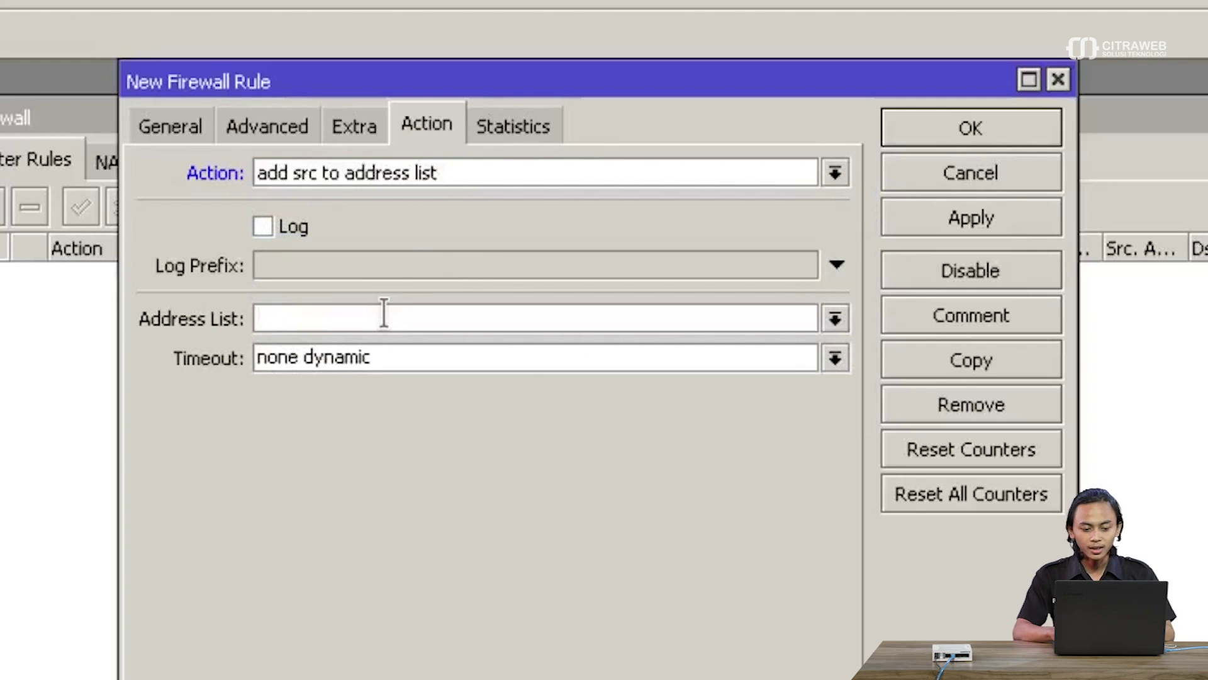
text(trusted)
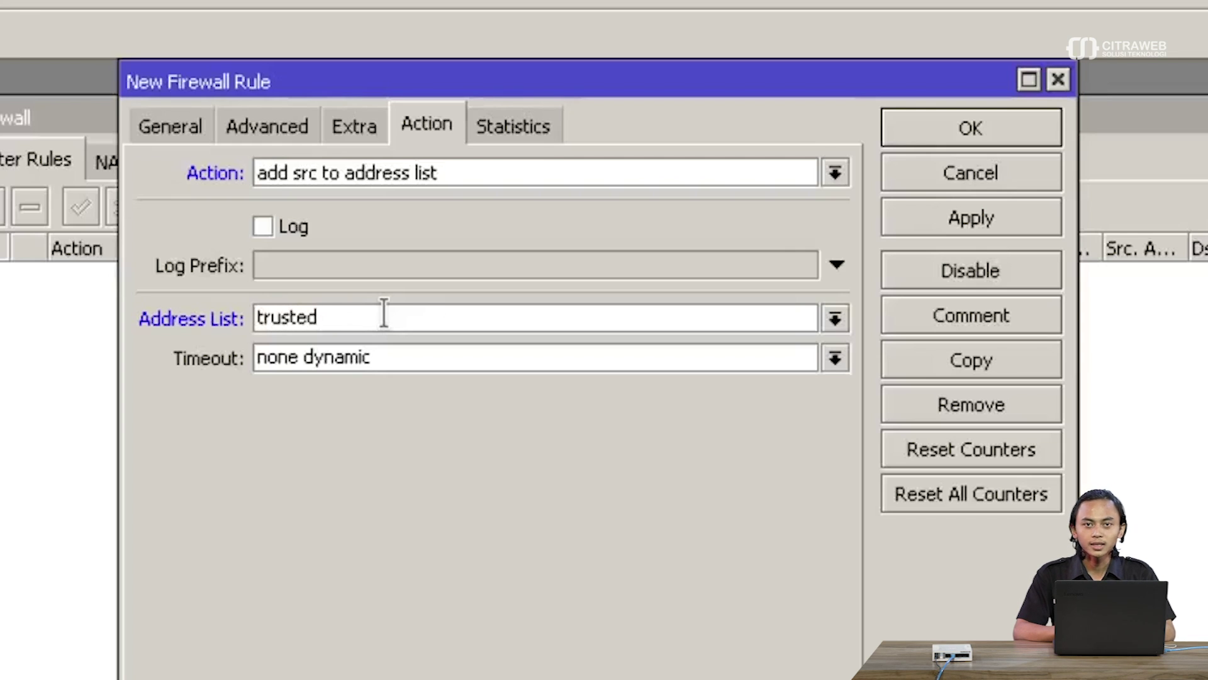
Step: Set the address list timeout to 00:01:00 and save the ICMP rule
click(405, 360)
key(BackSpace)
key(BackSpace)
key(BackSpace)
key(BackSpace)
key(BackSpace)
key(BackSpace)
key(BackSpace)
key(BackSpace)
key(BackSpace)
key(BackSpace)
key(BackSpace)
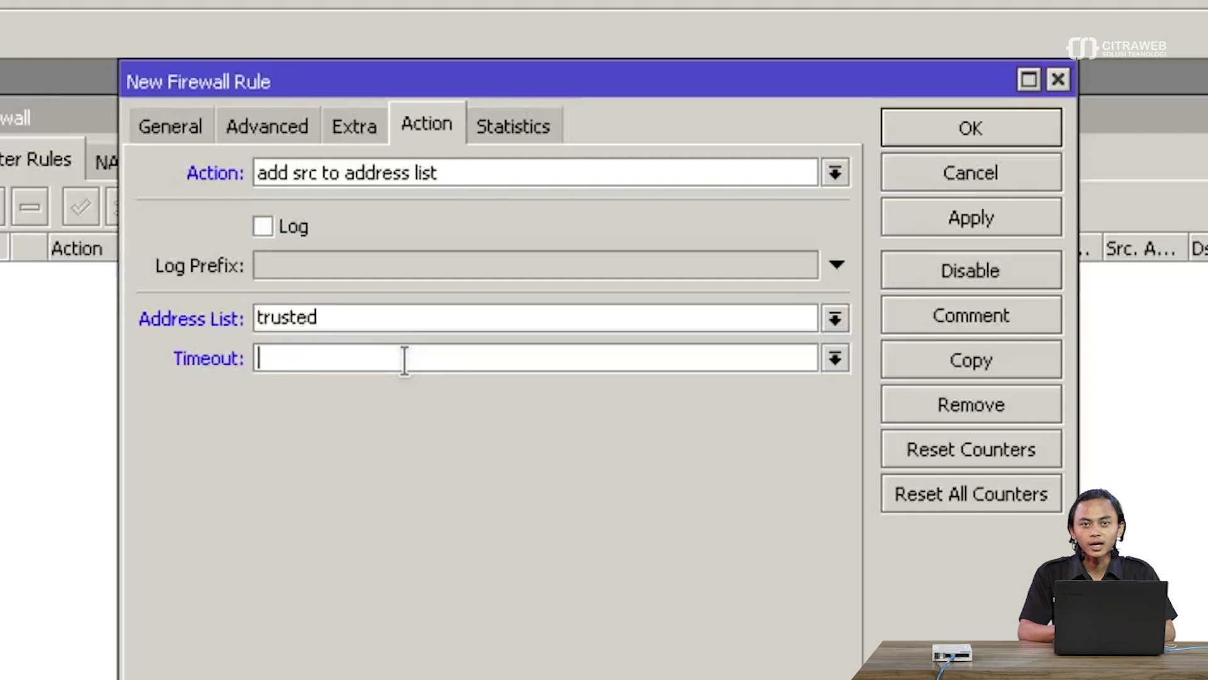
text(00:)
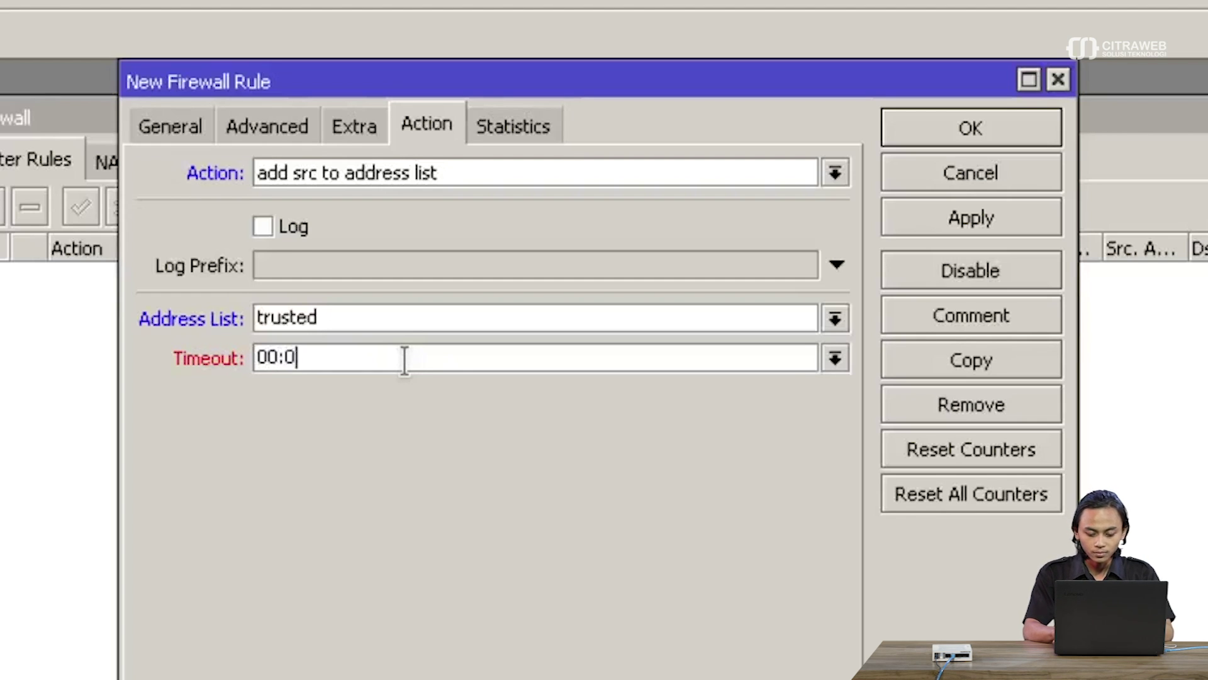
text(01:00)
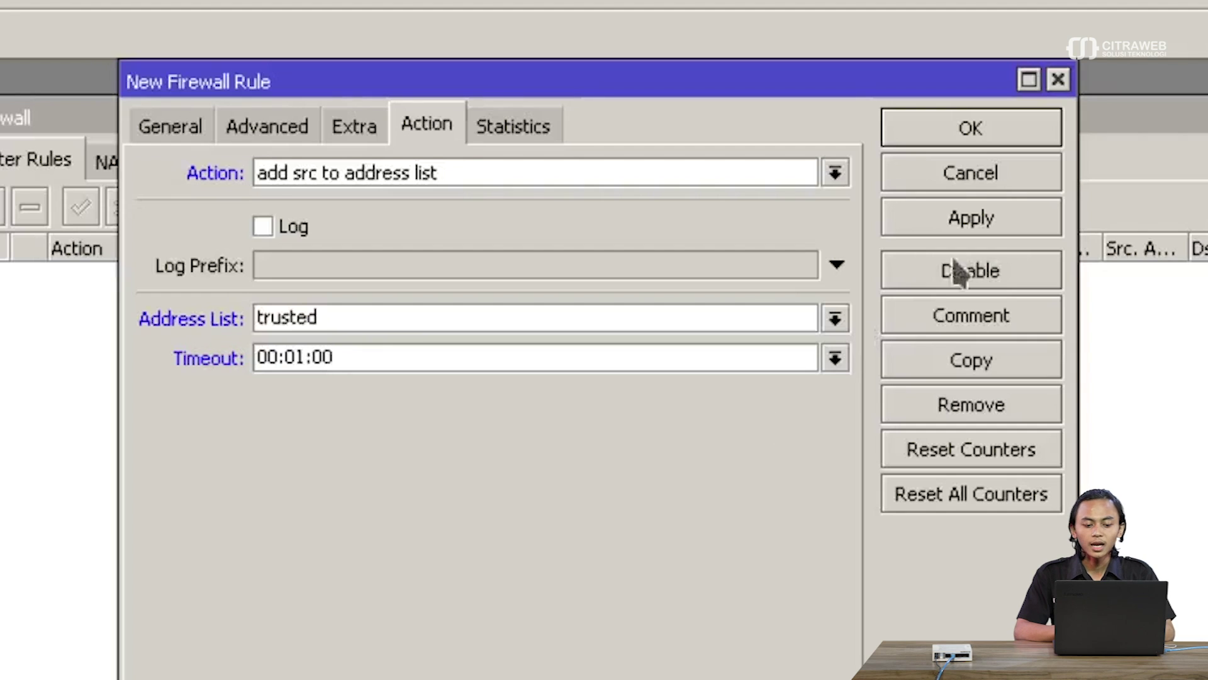
click(996, 223)
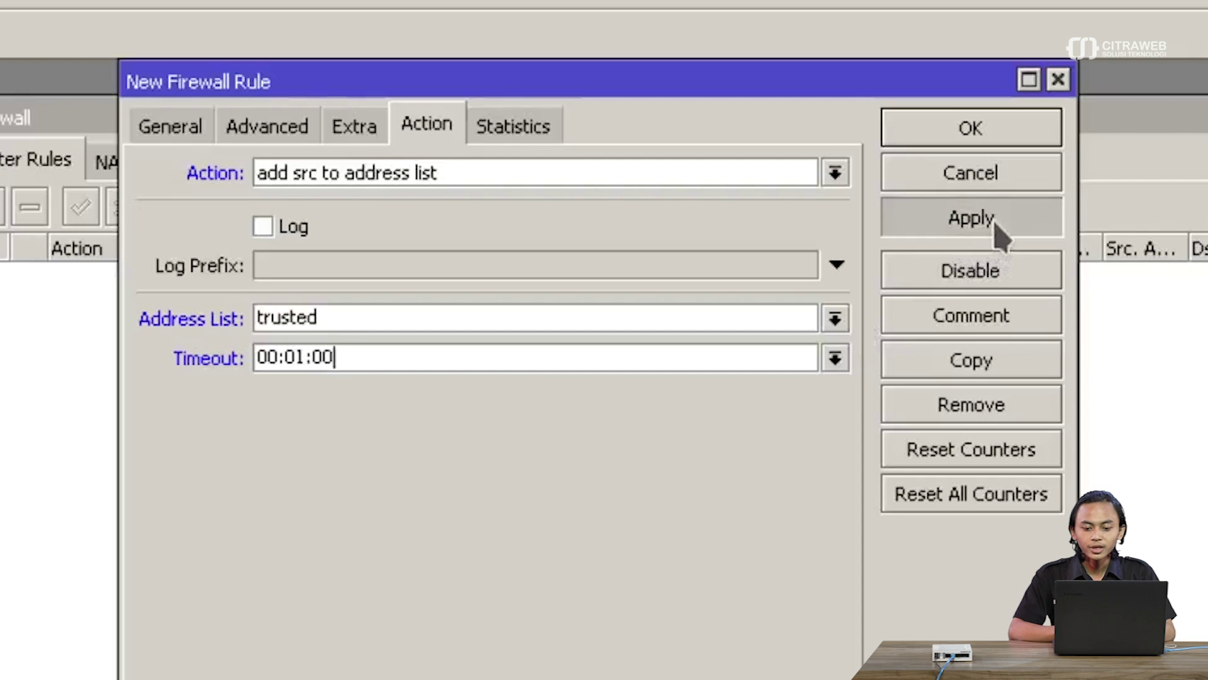
click(982, 130)
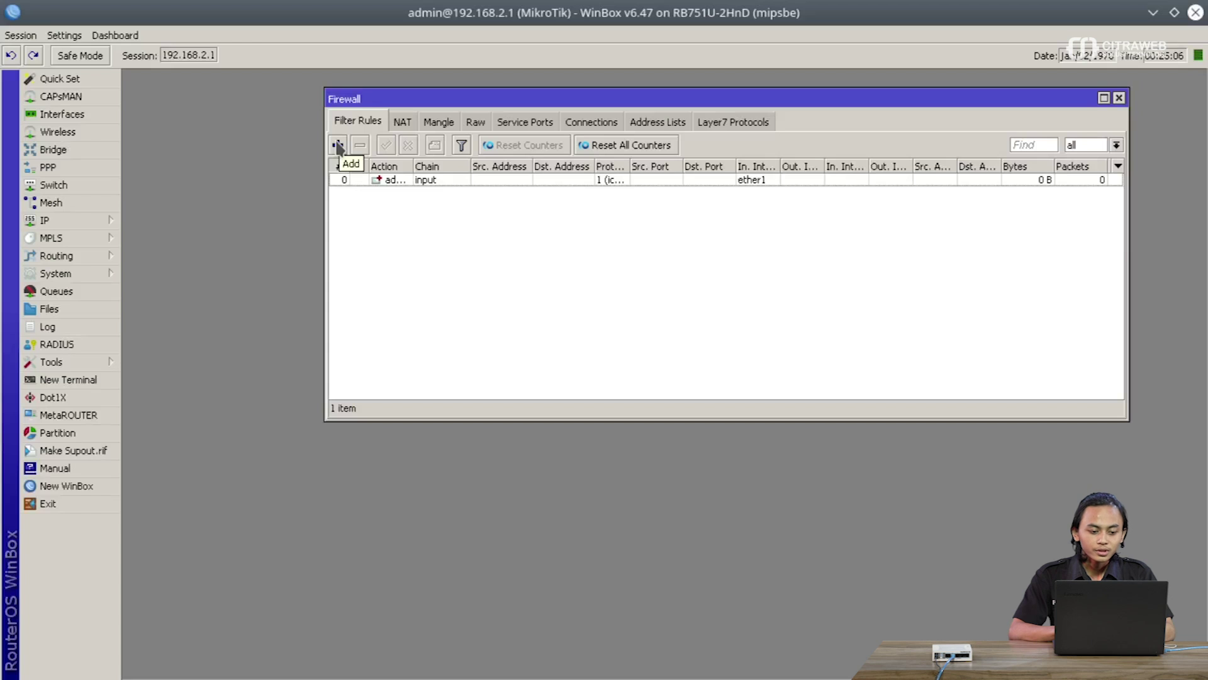
Step: Add another firewall filter rule with chain input and protocol 6 (tcp)
click(338, 146)
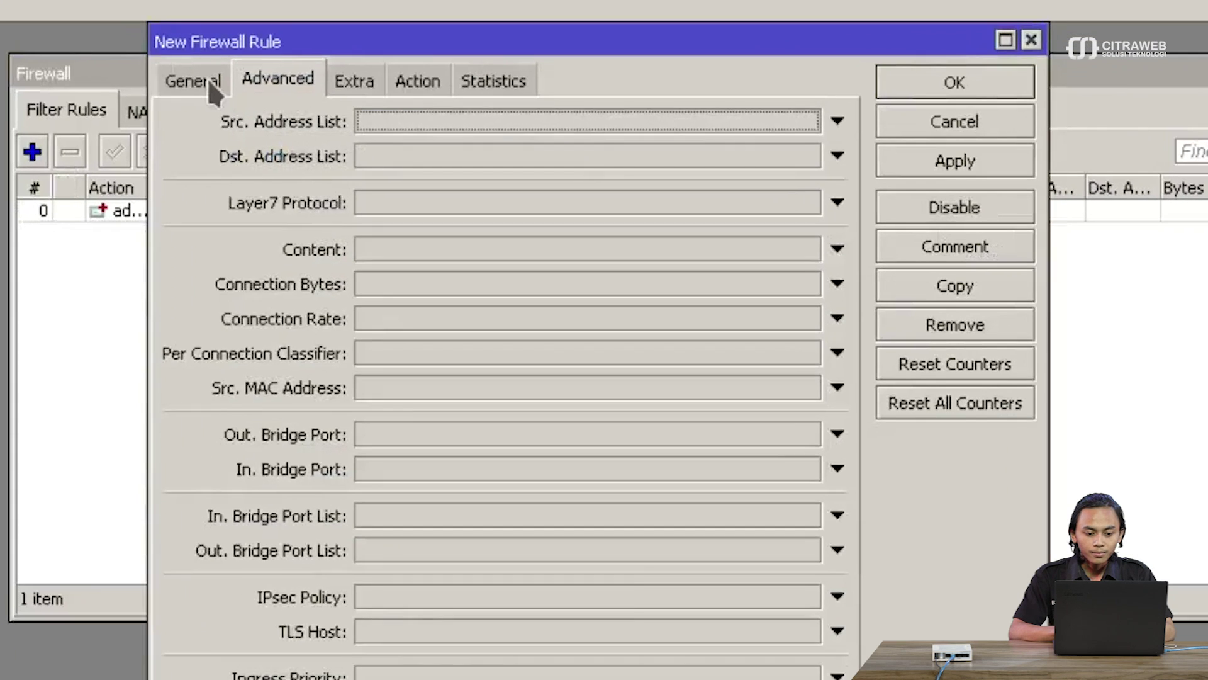
click(209, 82)
click(836, 121)
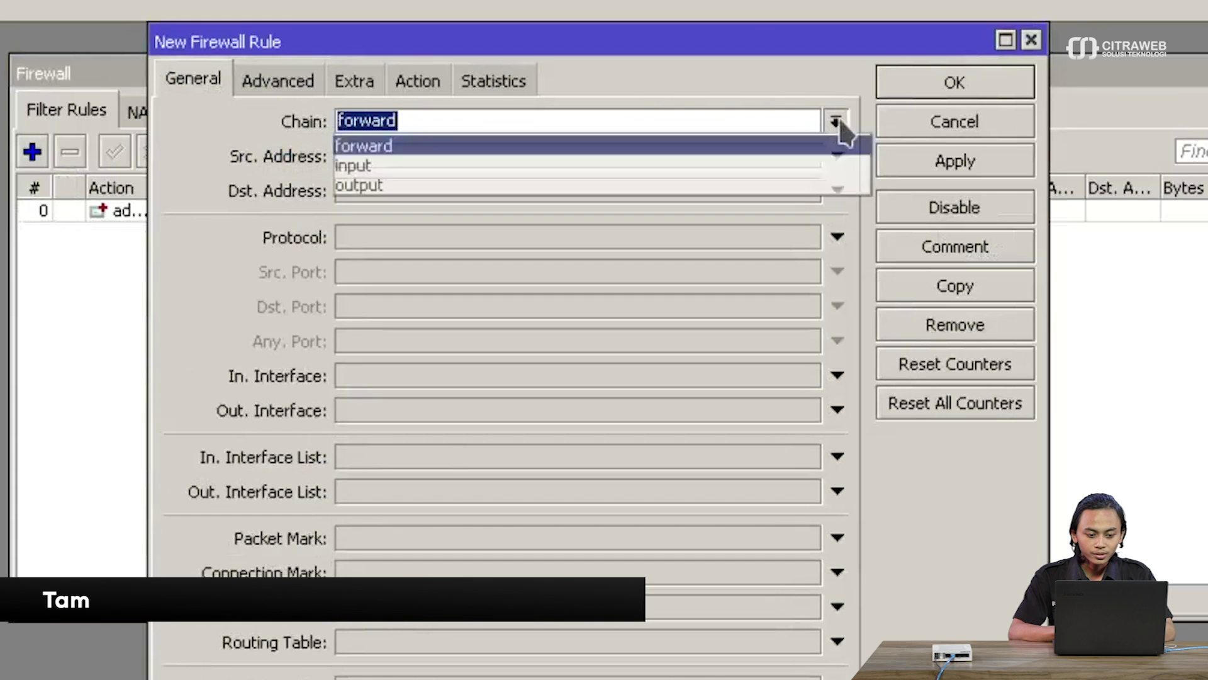
click(424, 165)
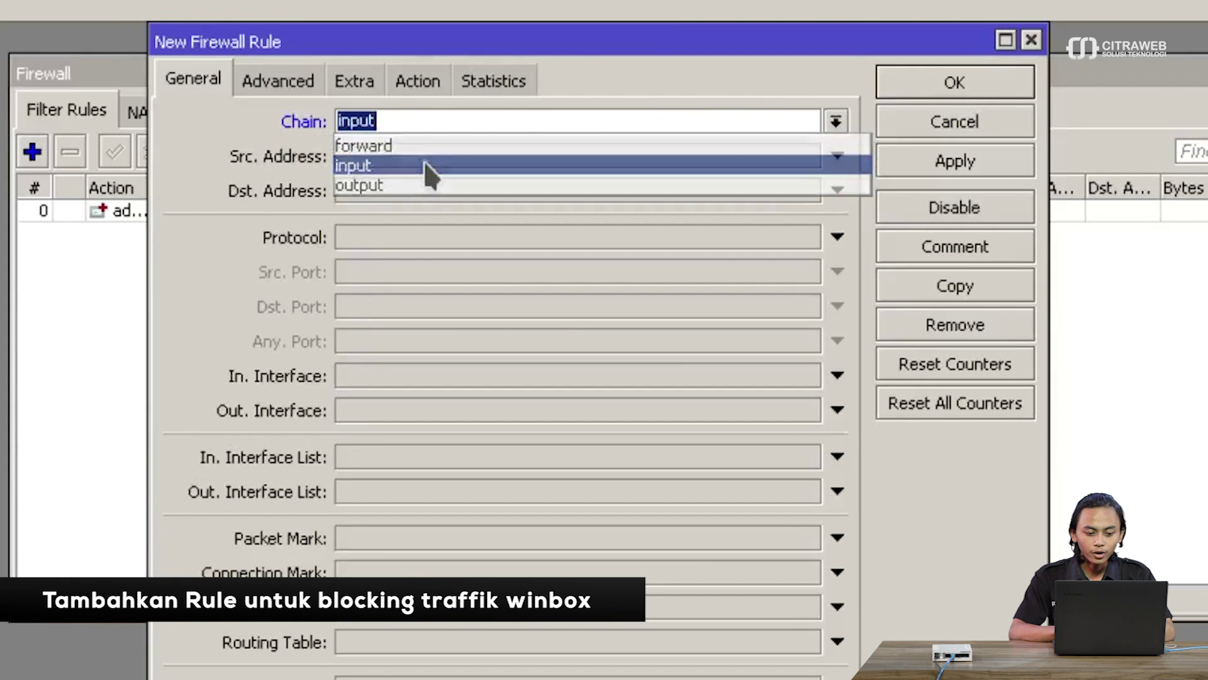
click(461, 235)
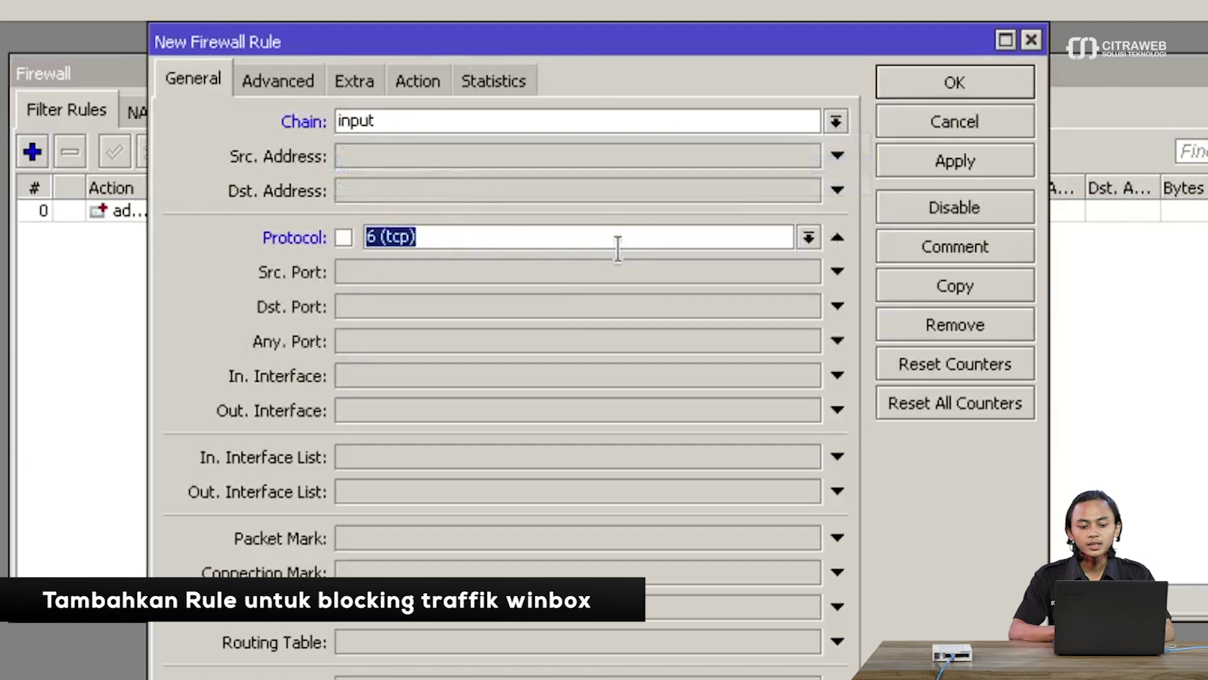
Step: Set the TCP rule's destination port to 8291 and its in-interface to ether1
click(418, 304)
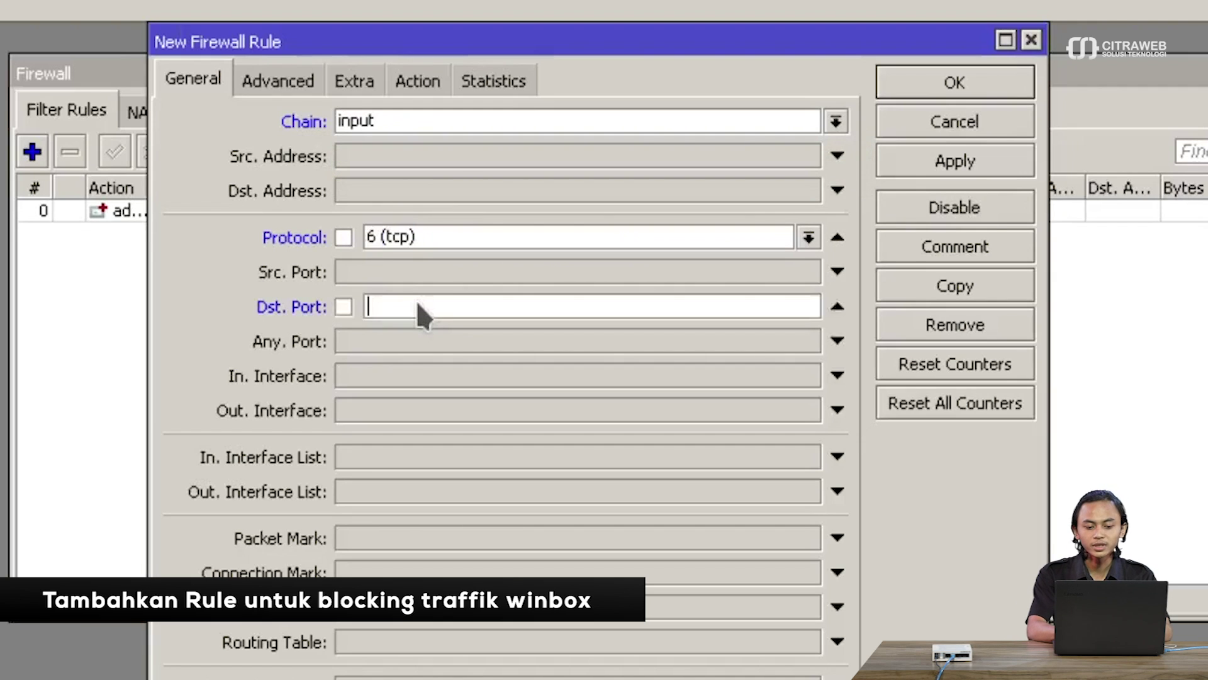
text(8291)
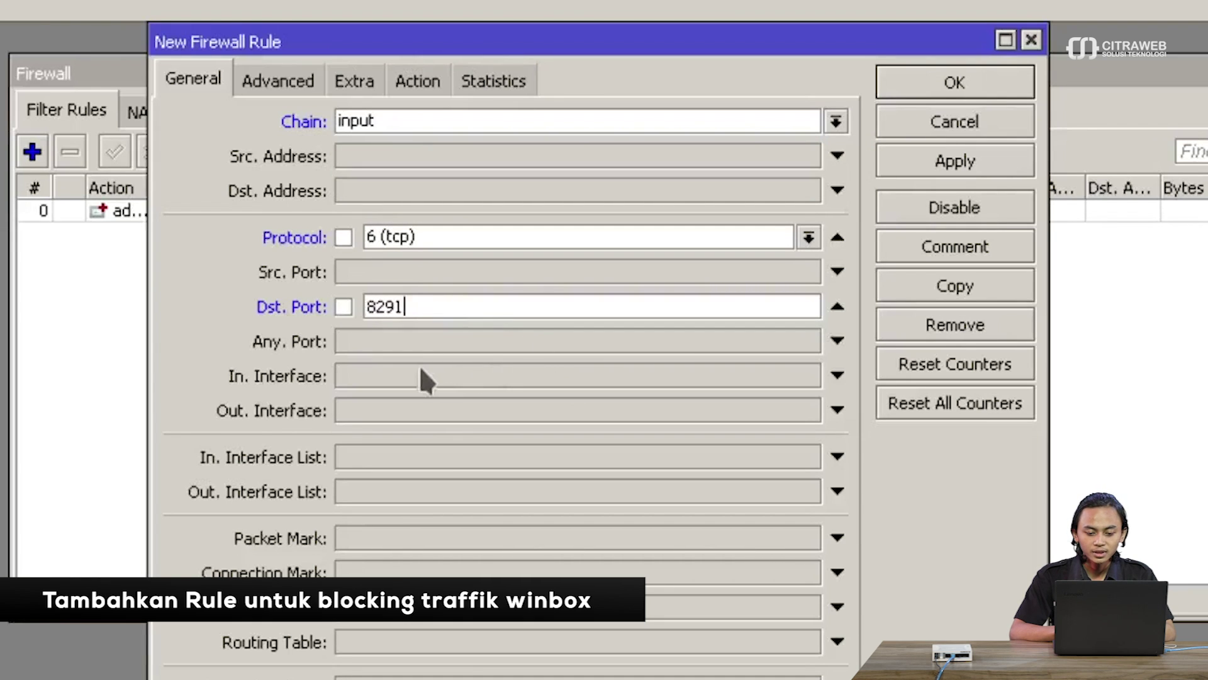
click(680, 377)
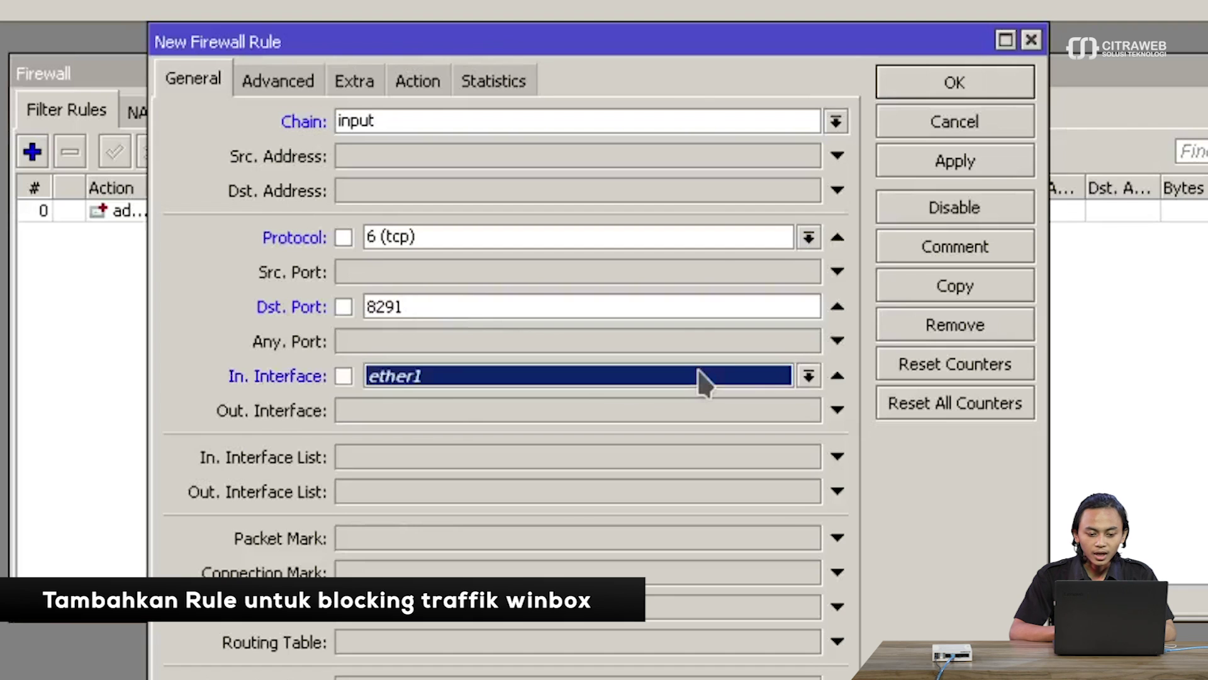
click(775, 376)
click(775, 376)
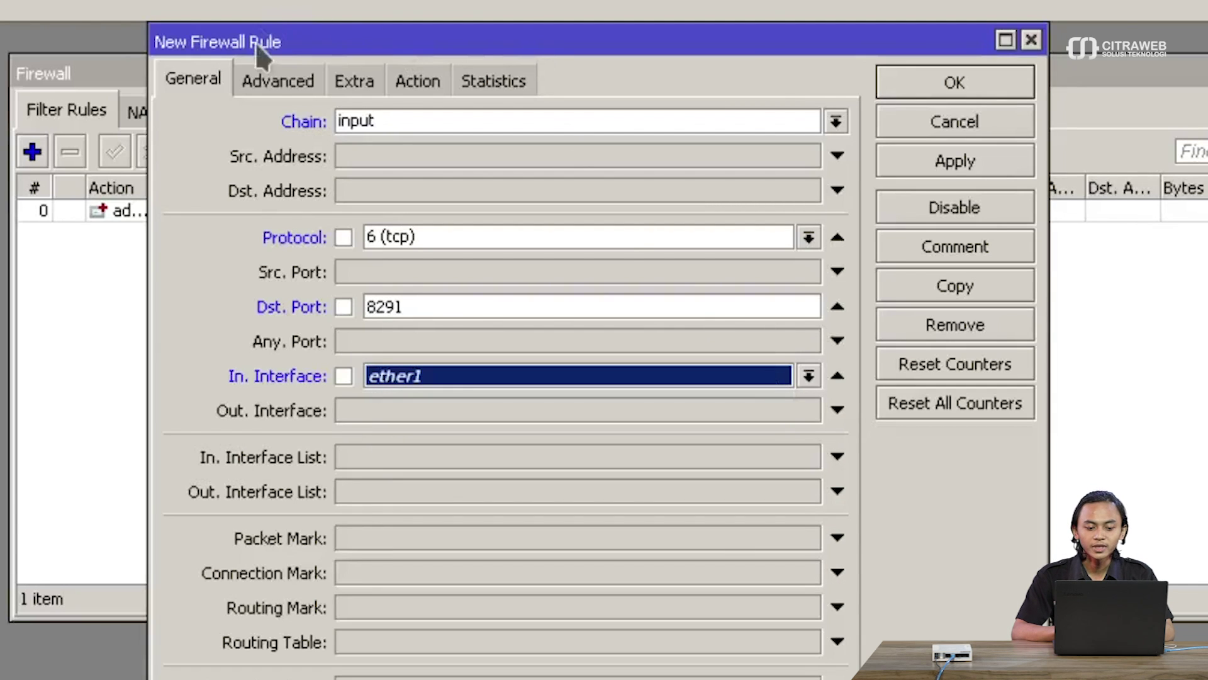
Step: Match every source outside the "trusted" list by setting a negated source address list on the TCP rule
click(269, 66)
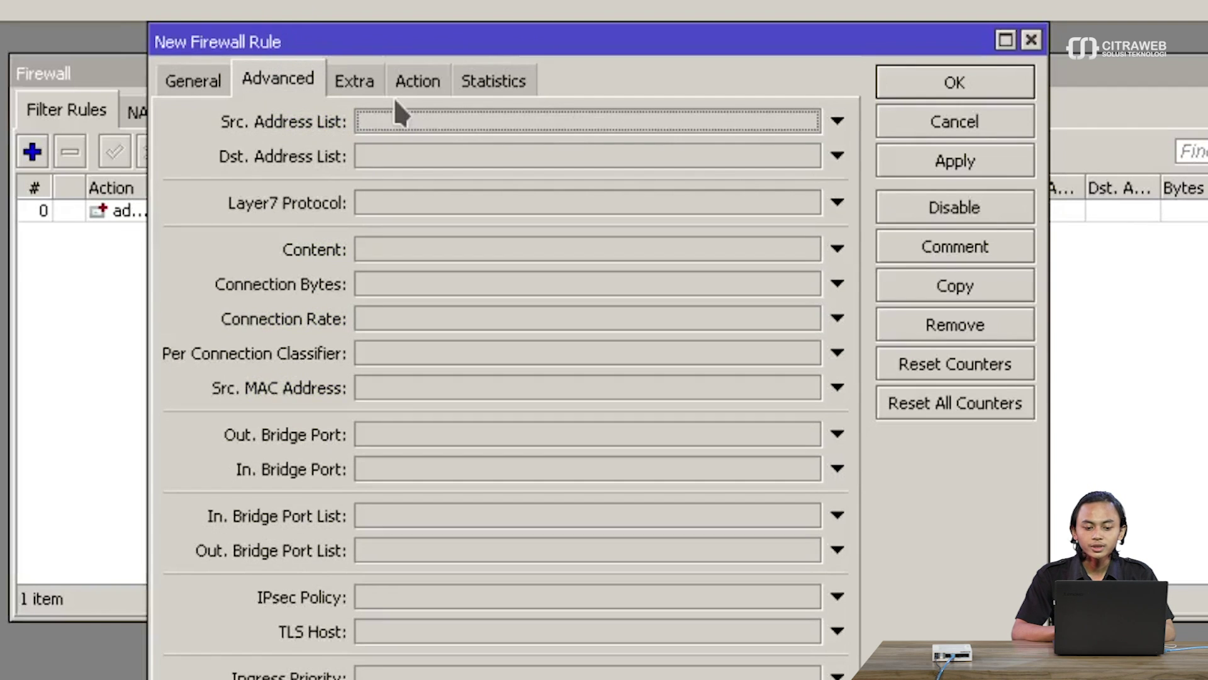
click(471, 117)
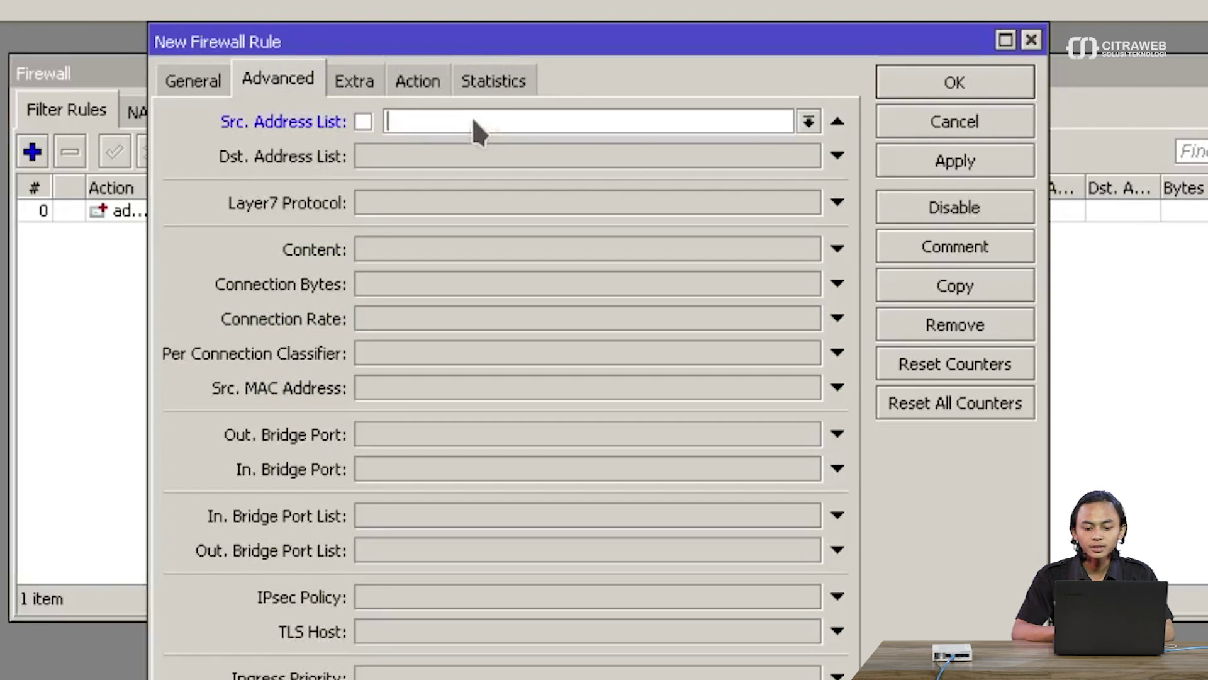
click(806, 118)
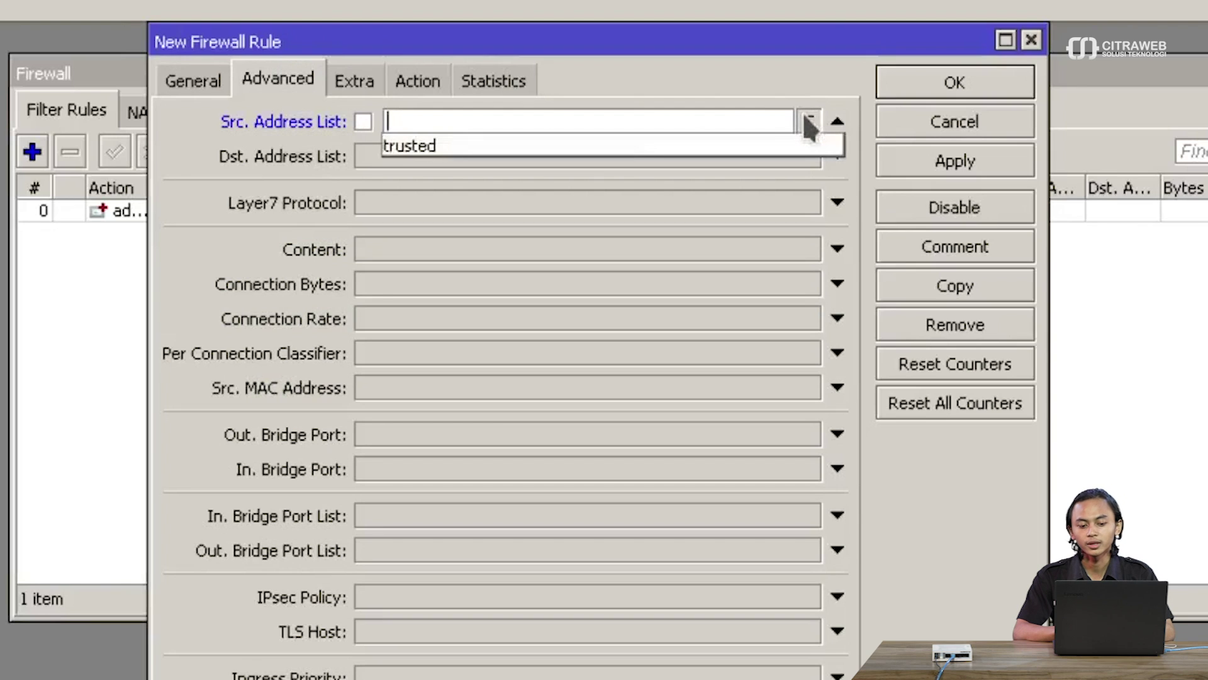
click(441, 149)
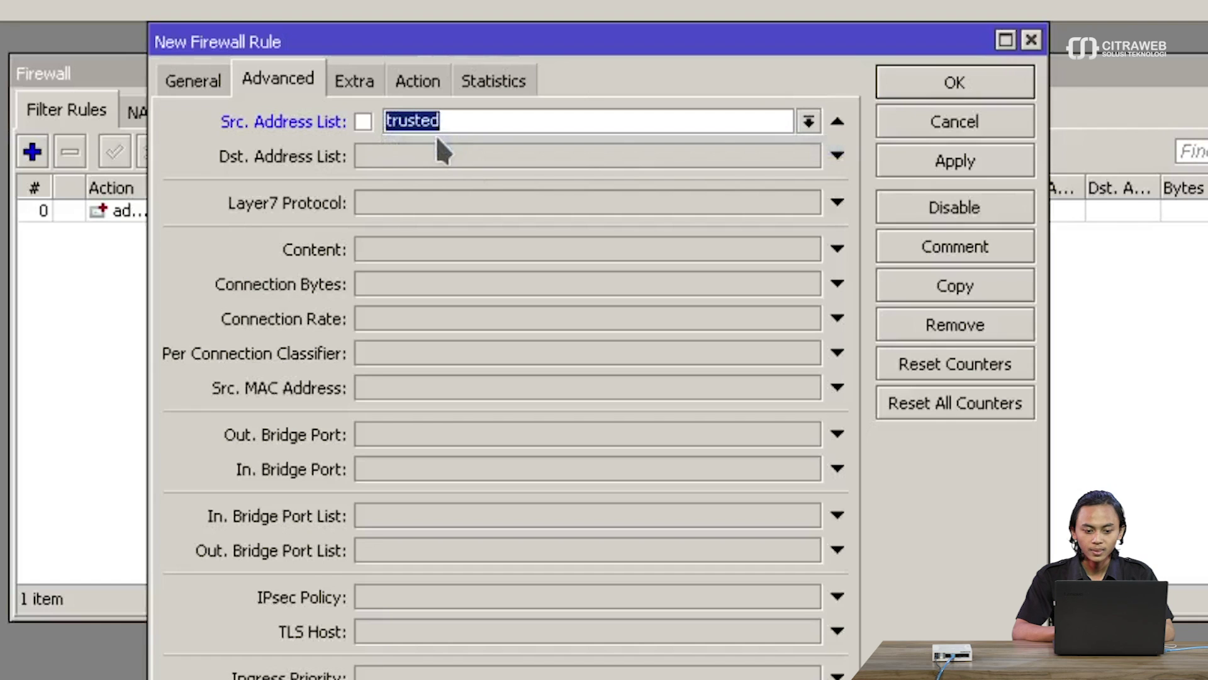
click(444, 129)
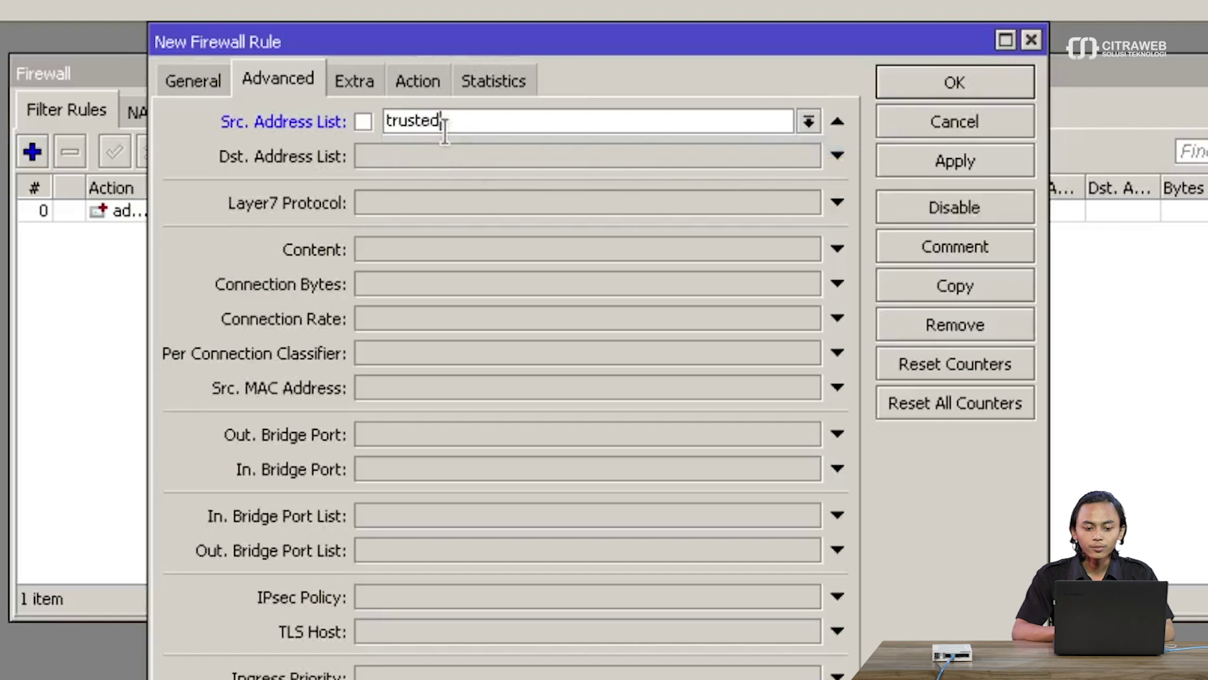
click(364, 122)
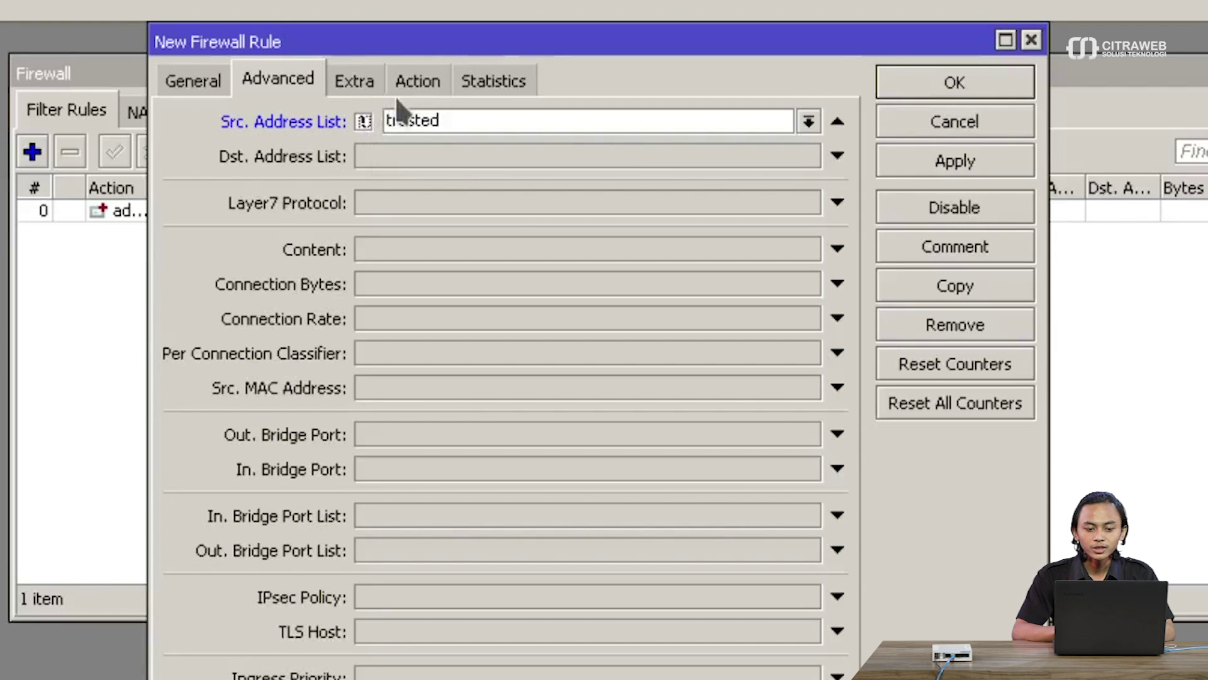
Step: Set the port 8291 rule's action to drop and save the rule
click(433, 91)
click(365, 124)
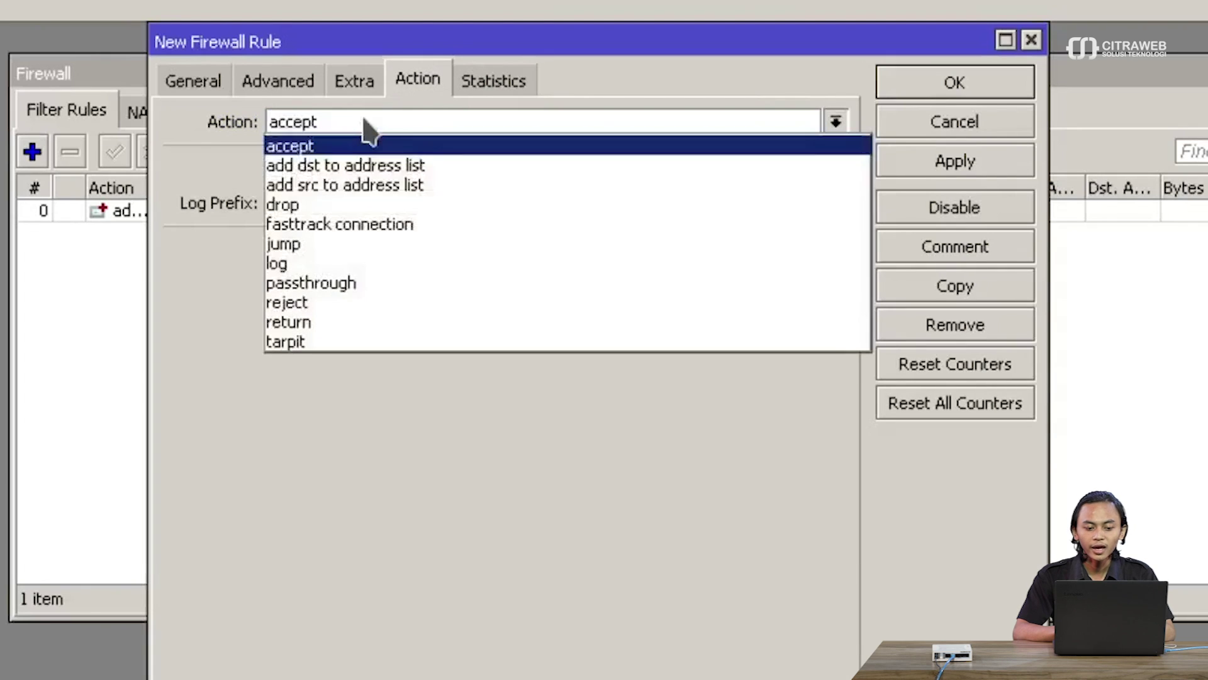
click(369, 206)
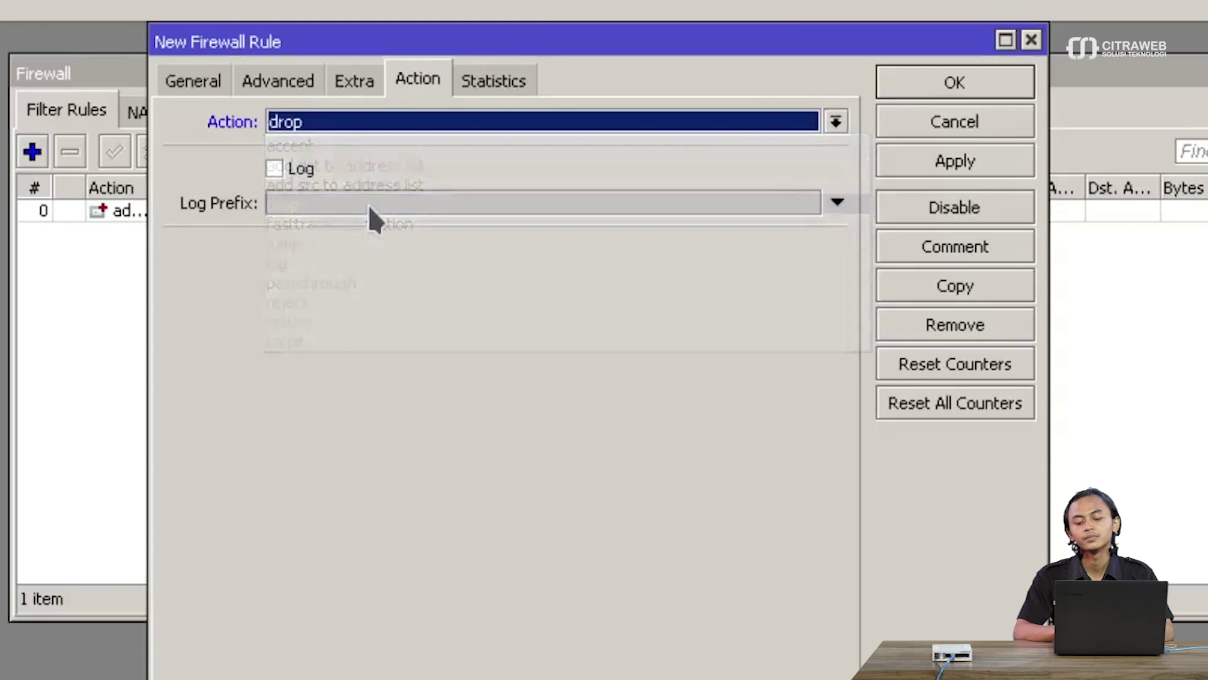
click(951, 167)
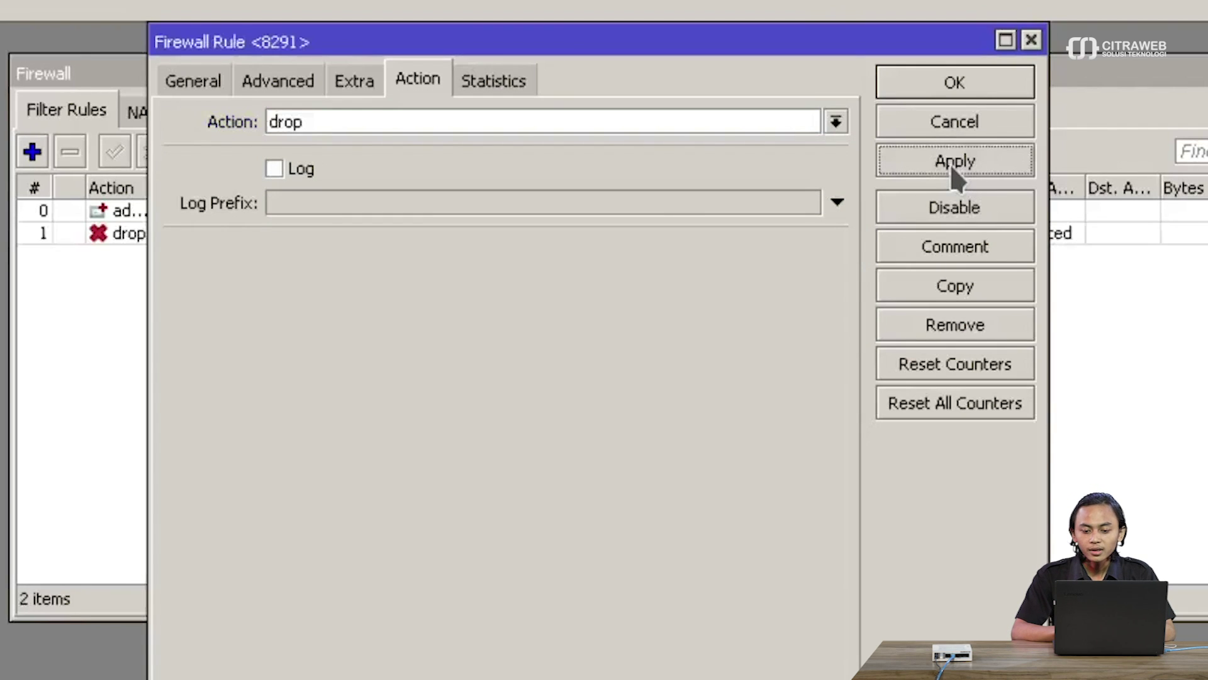
click(957, 80)
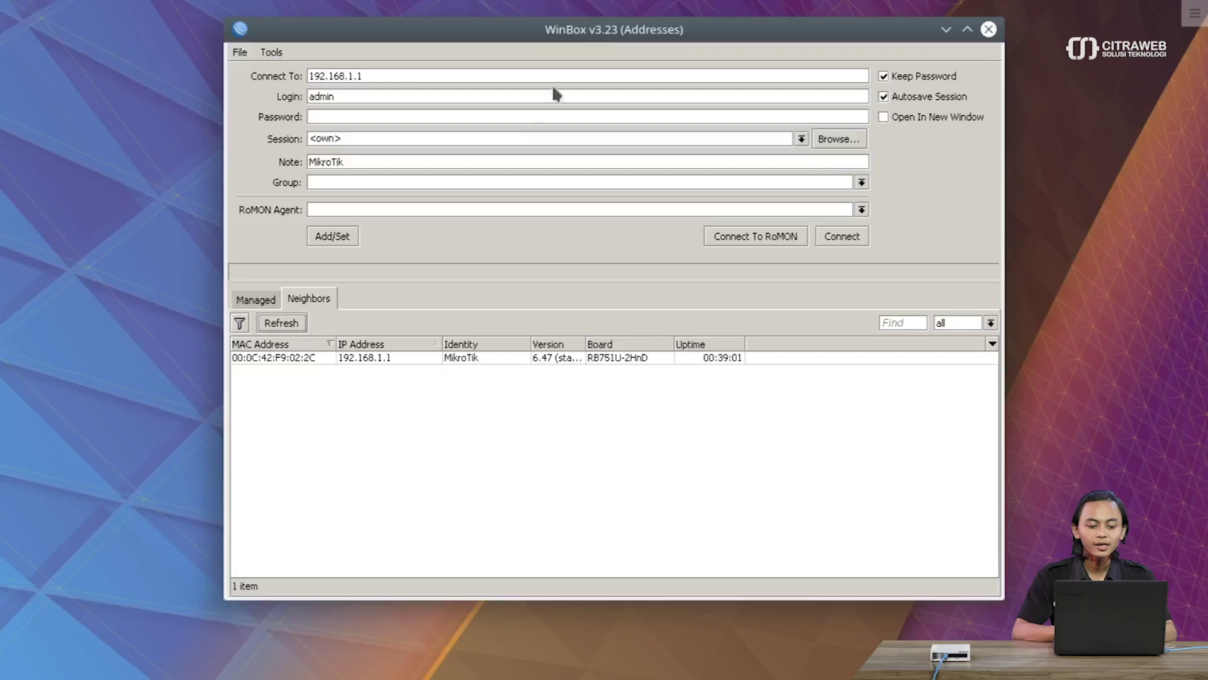
Step: Try to connect to the neighboring router at 192.168.1.1 by its IP address, before pinging it
click(391, 357)
click(851, 239)
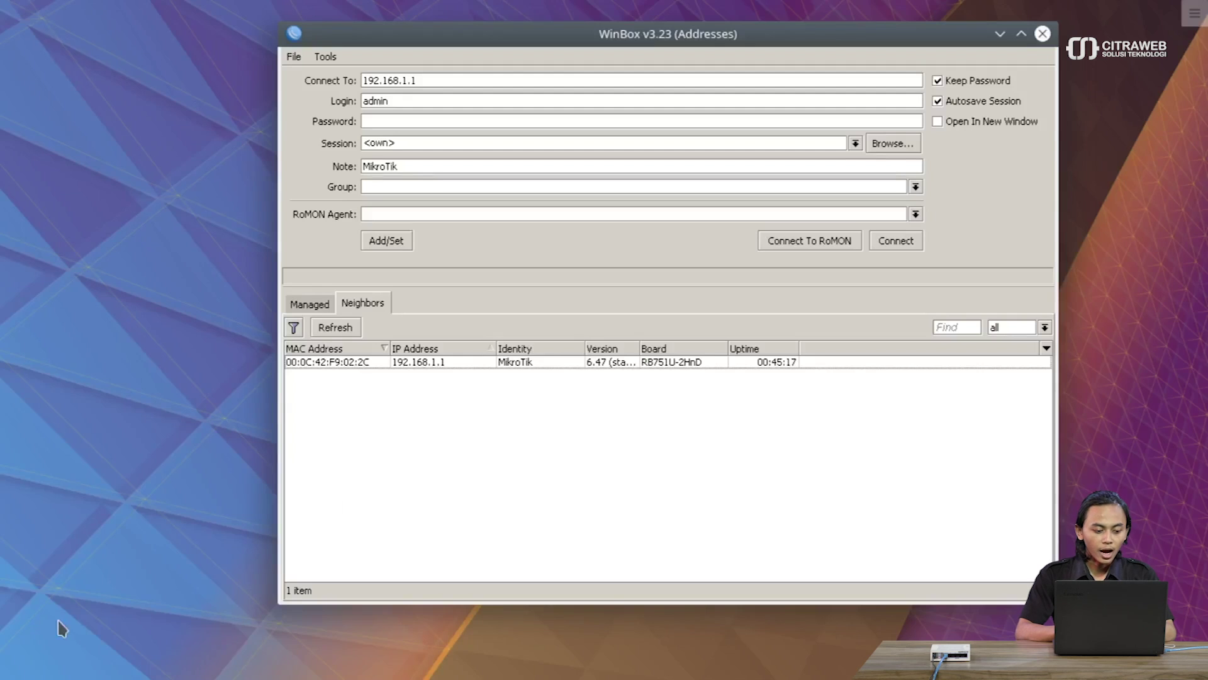
Step: Open the Konsole terminal and ping the router at 192.168.1.1
click(9, 668)
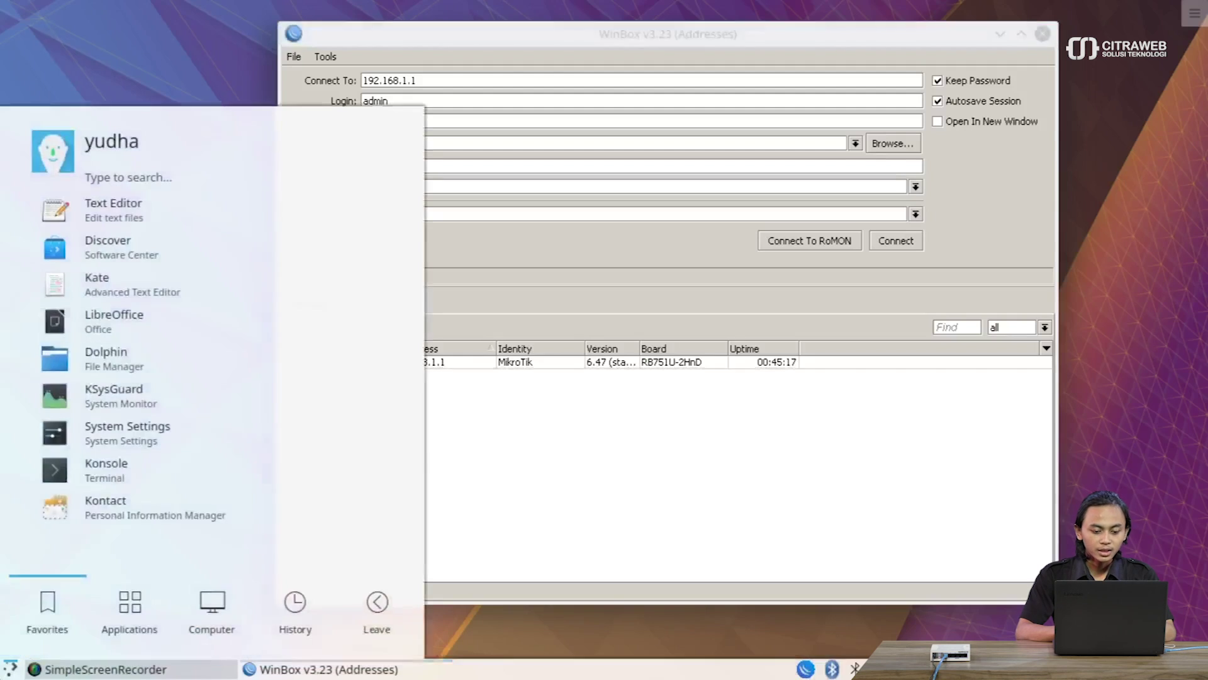
click(115, 461)
text(pibg)
key(BackSpace)
key(BackSpace)
key(BackSpace)
text(ng 192.168.1.1)
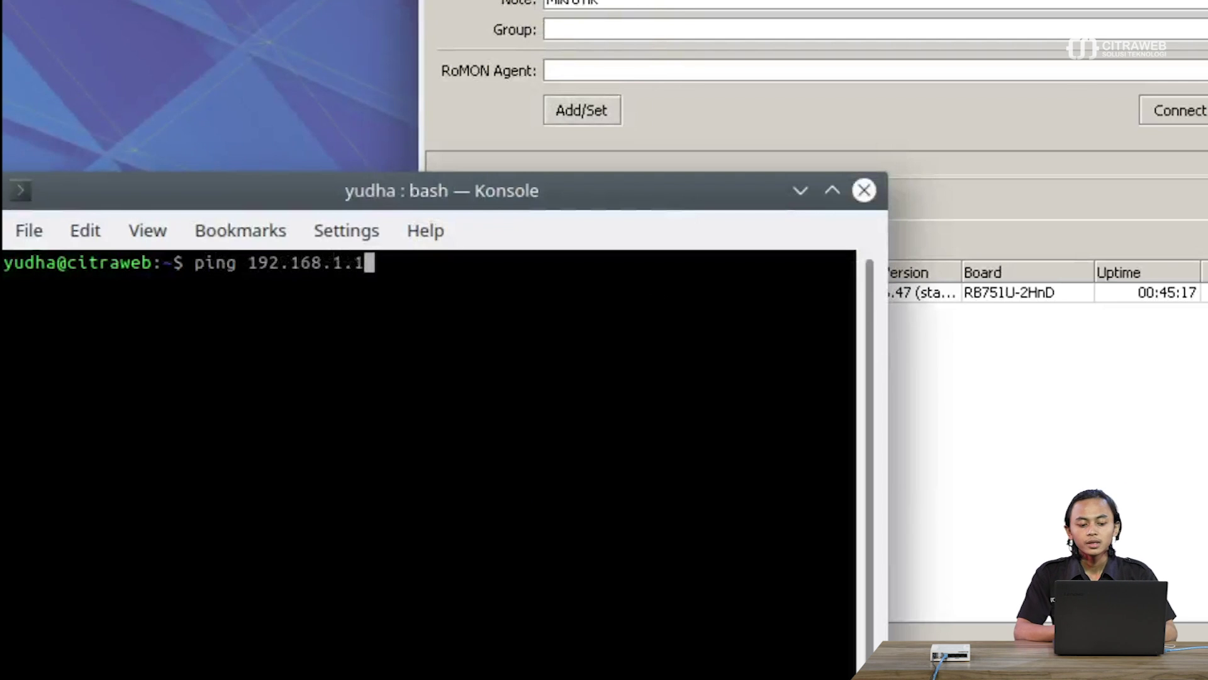
key(Return)
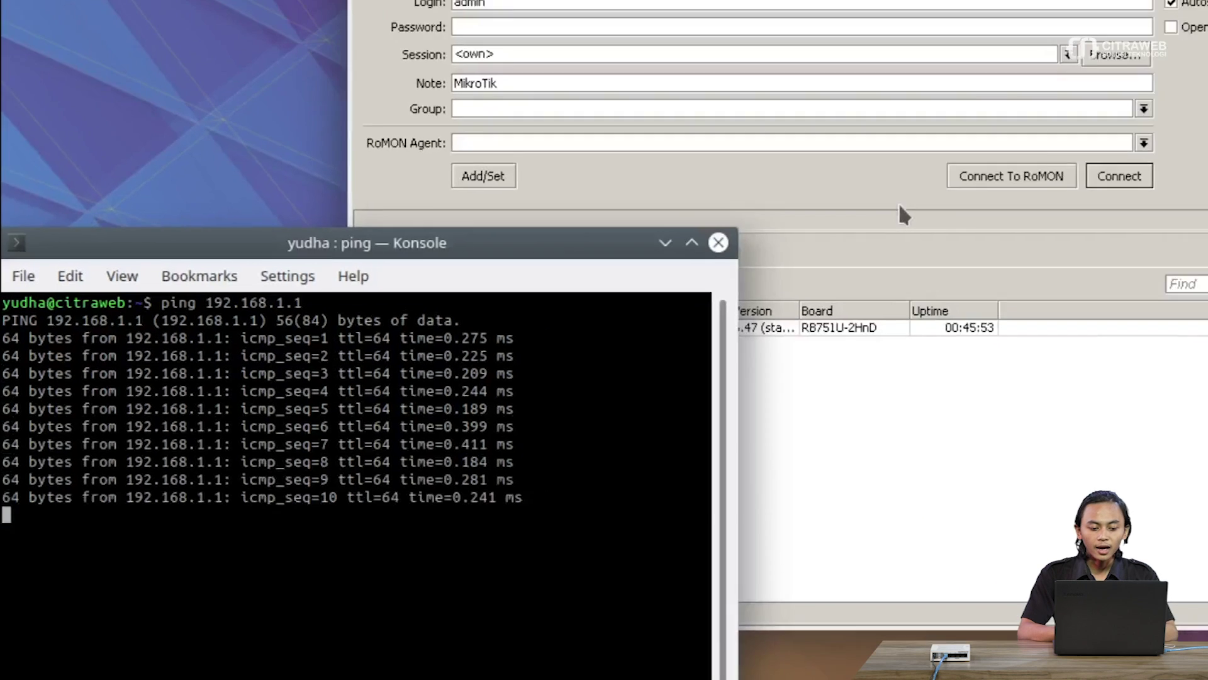
Step: Switch back to WinBox, connect to 192.168.1.1 and check the trusted entry in the firewall address lists
click(900, 206)
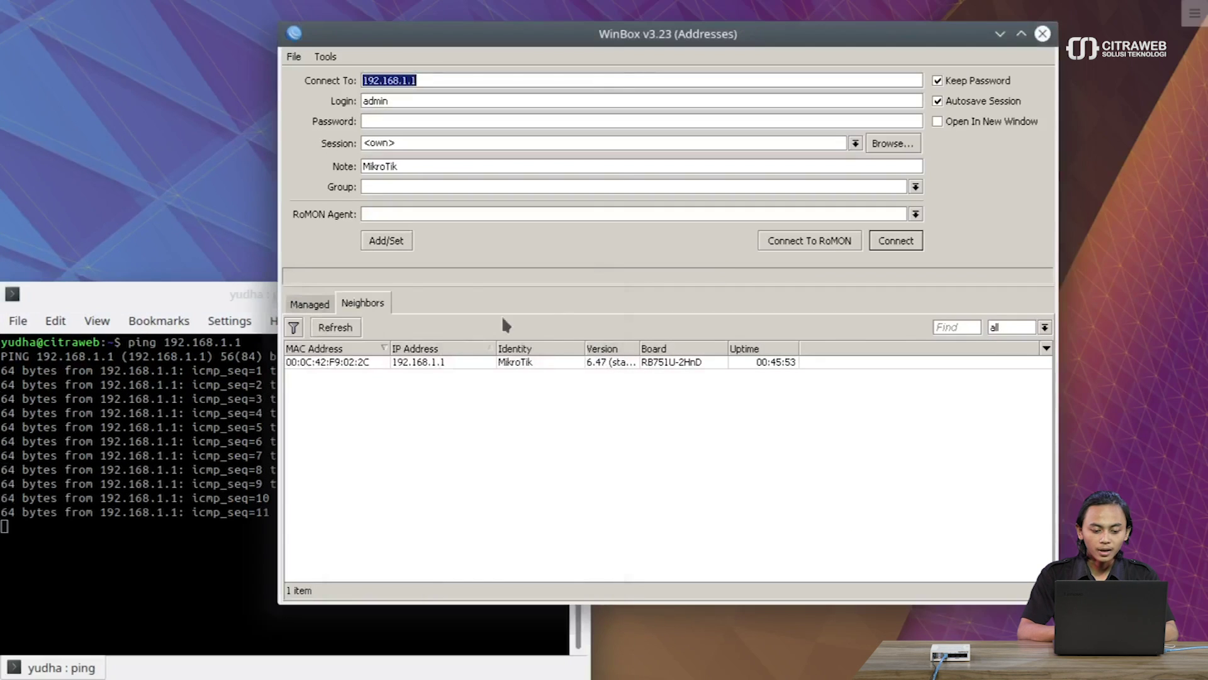
click(420, 364)
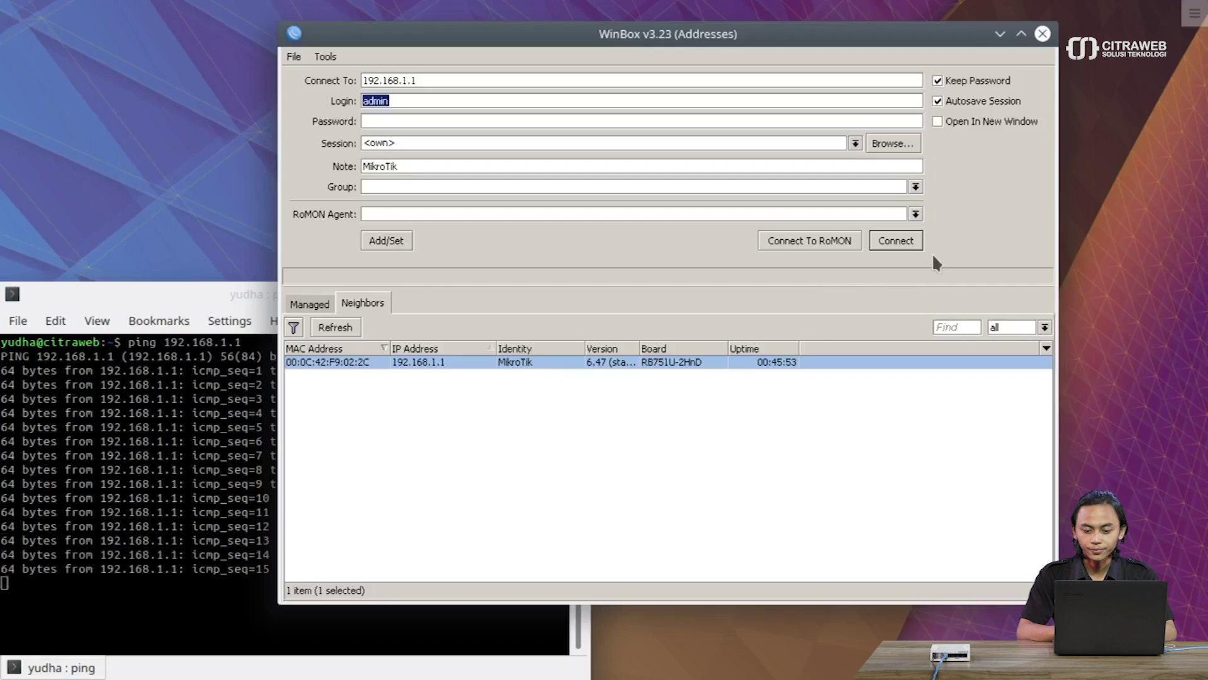
click(911, 244)
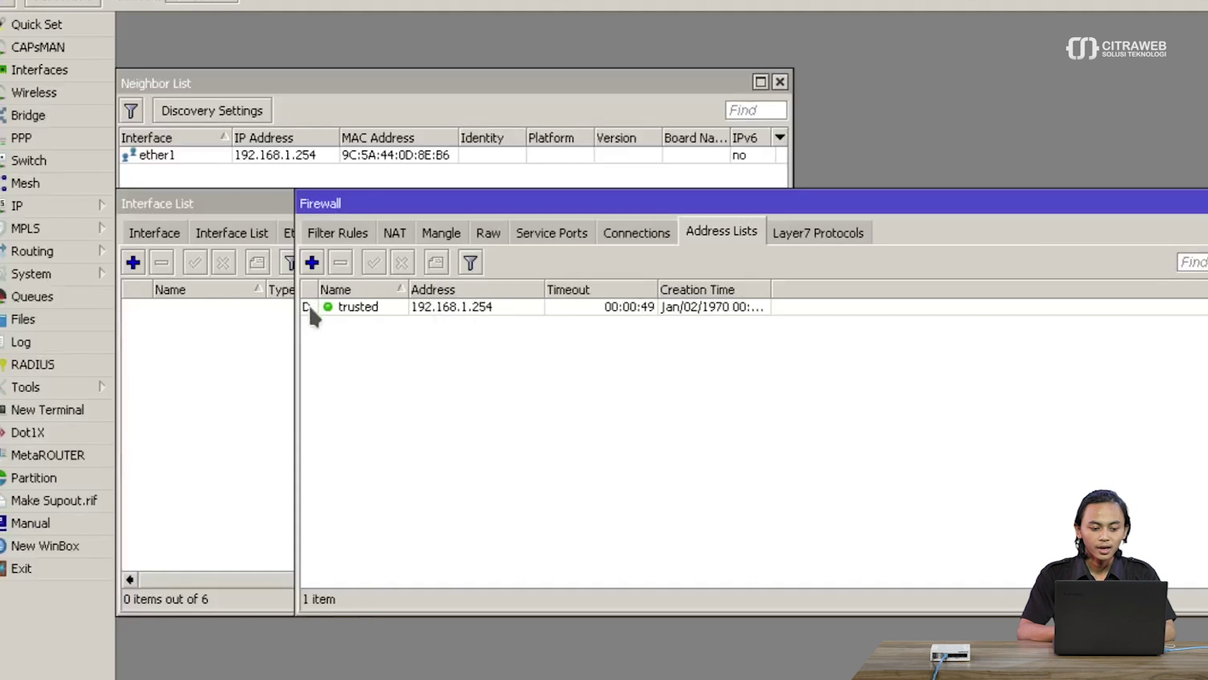
mouse_move(308, 304)
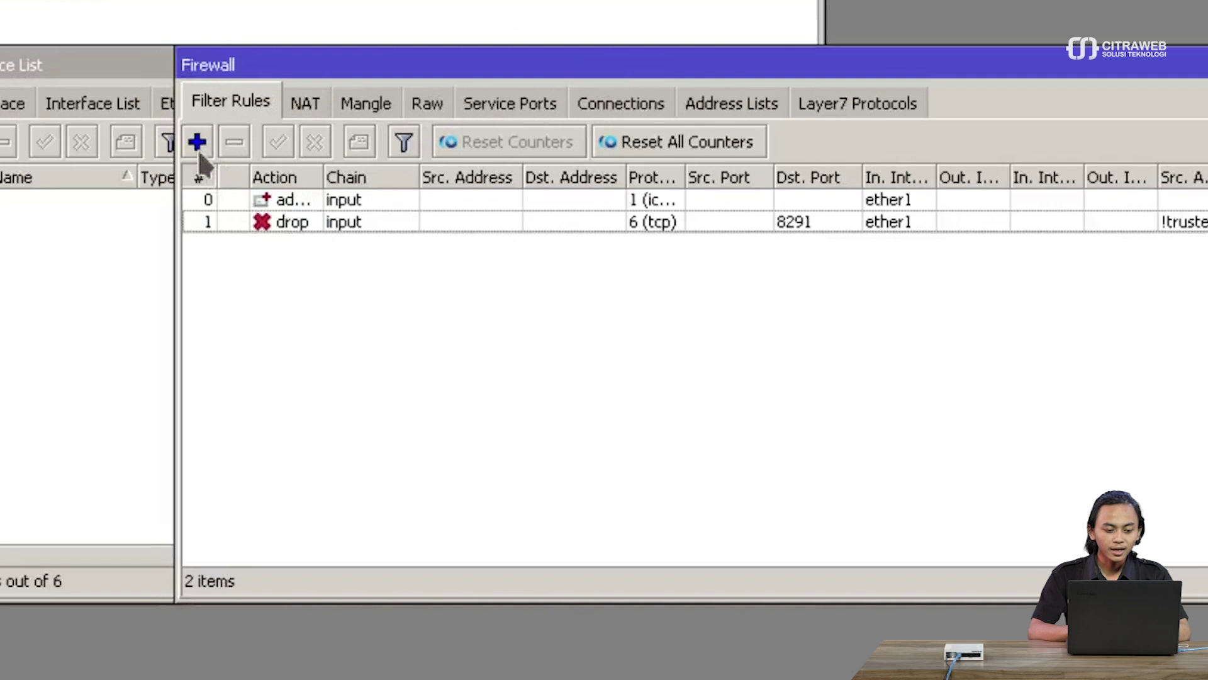
Step: Add a firewall filter rule with chain input, protocol 6 (tcp), destination port 5555 and in-interface ether1
click(199, 149)
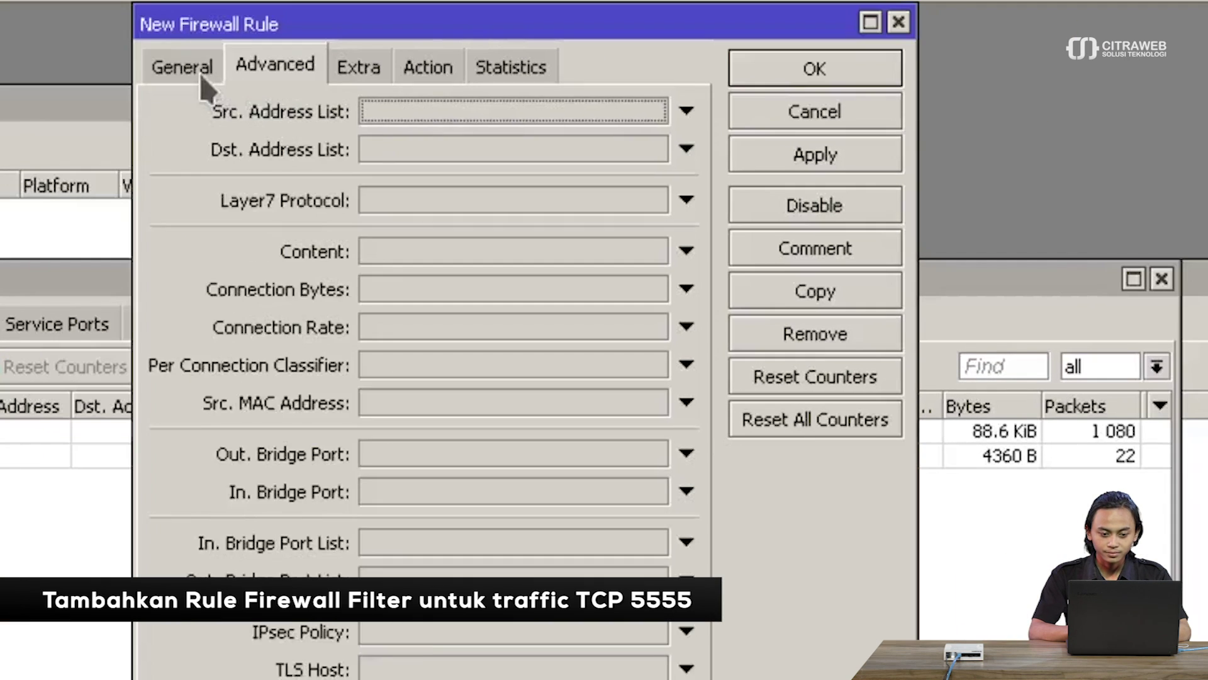
click(197, 76)
click(686, 112)
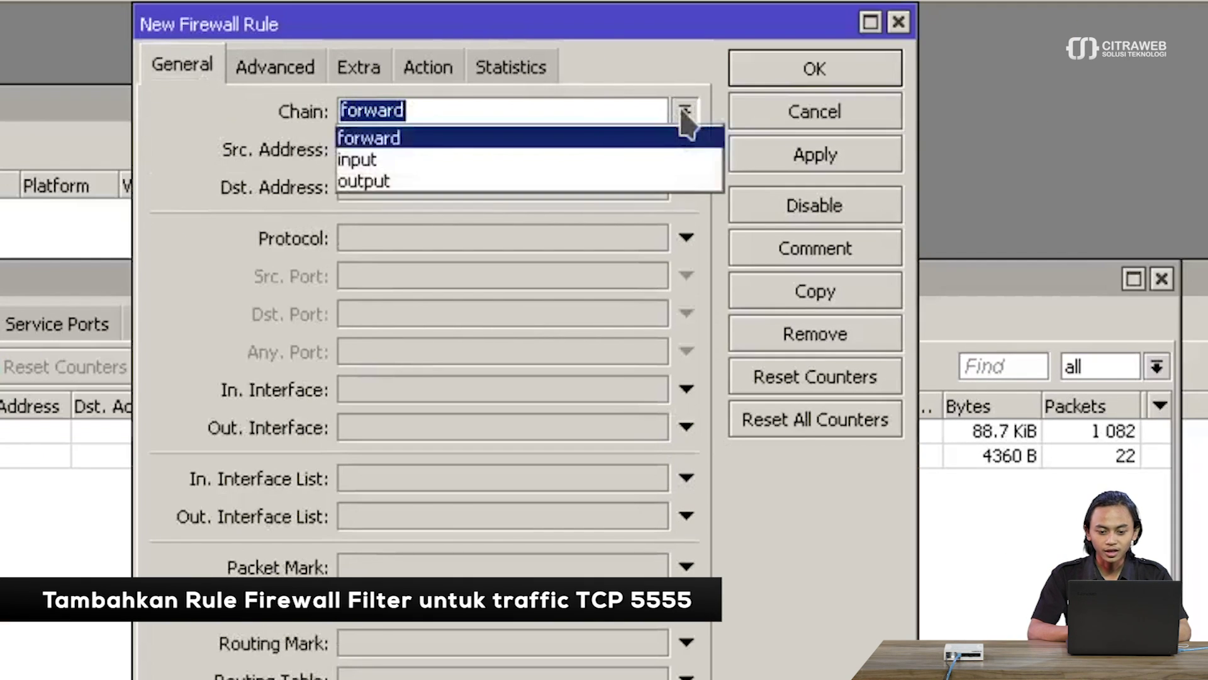
click(573, 162)
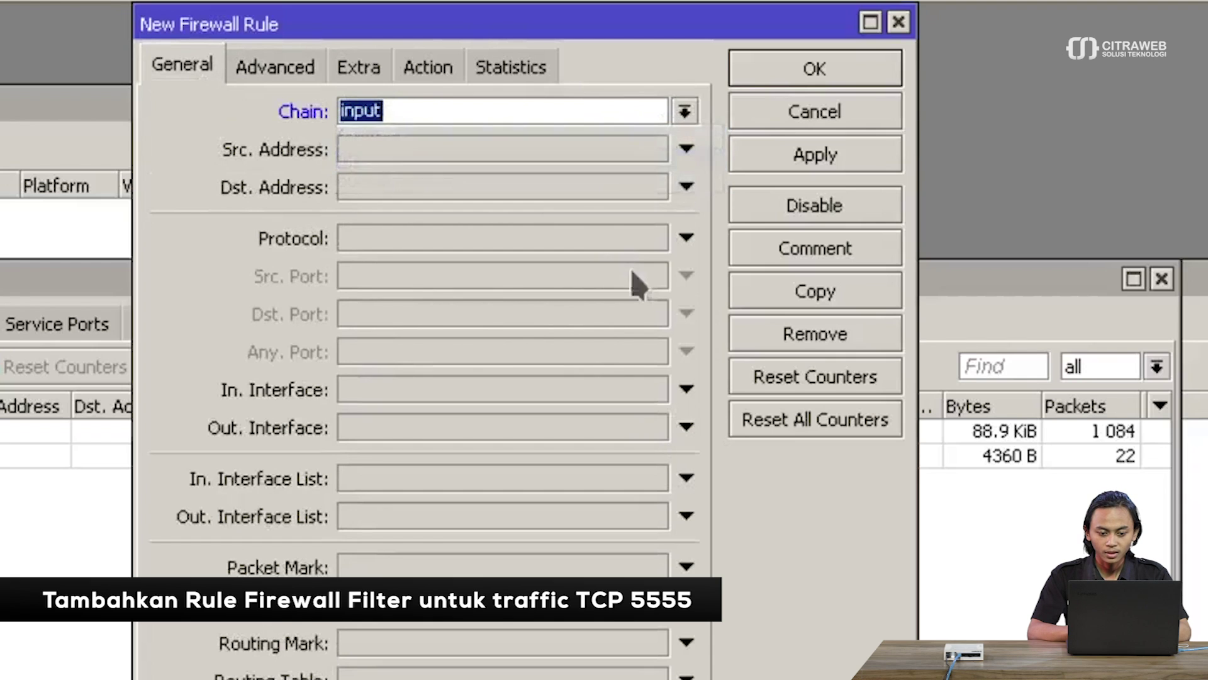
click(687, 240)
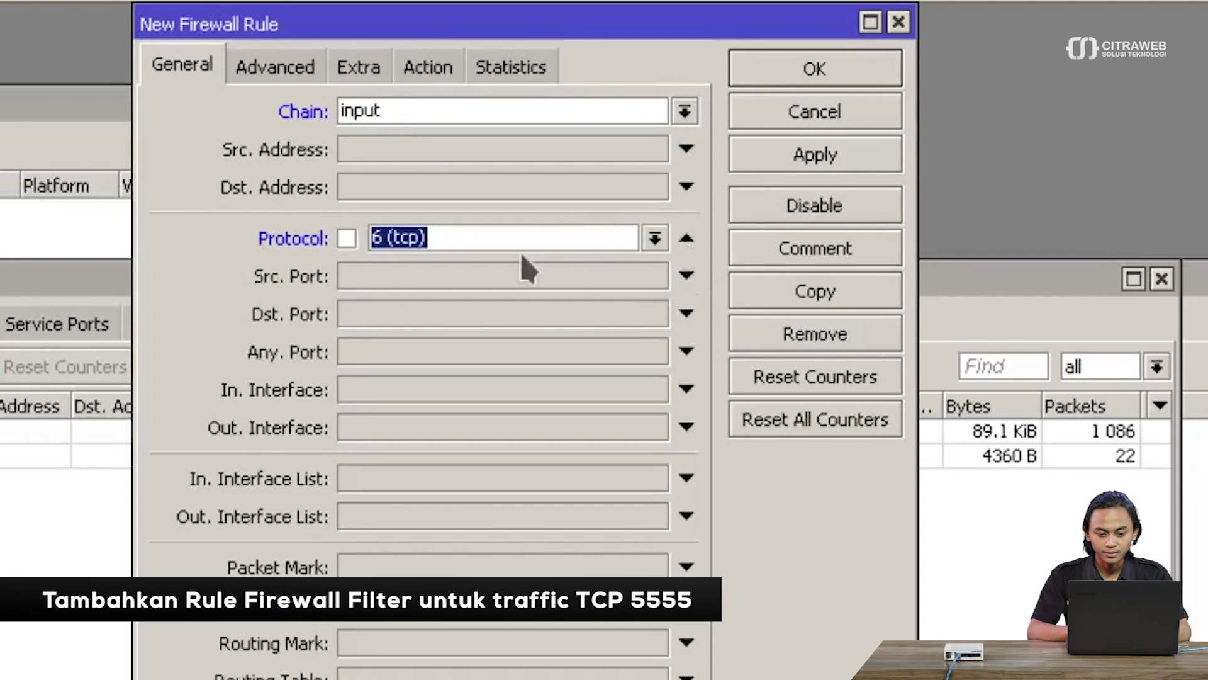
click(423, 315)
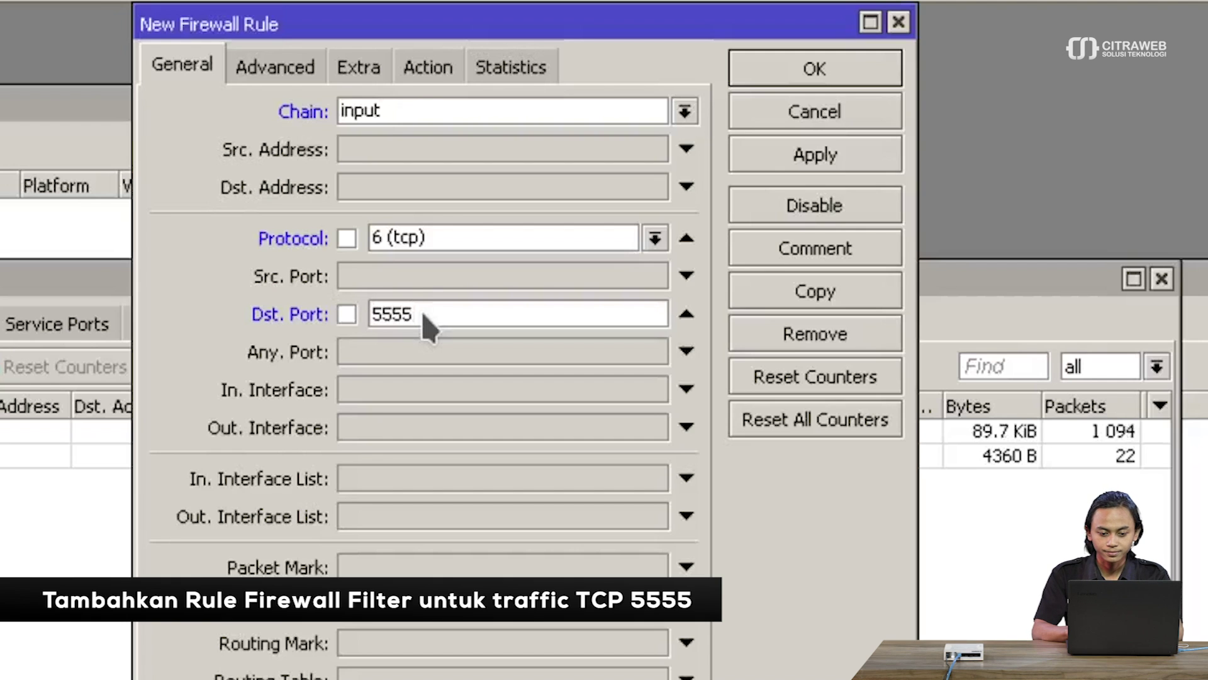
click(522, 392)
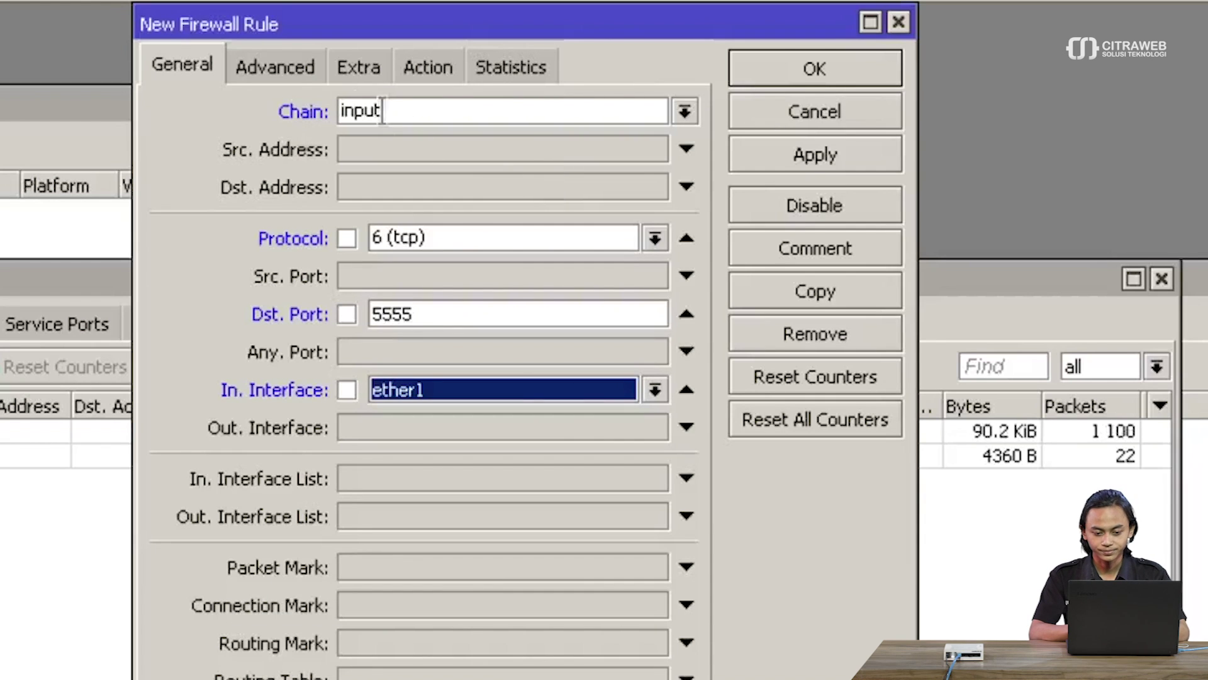
Step: Limit the port 5555 rule to sources in the "trusted" address list
click(291, 78)
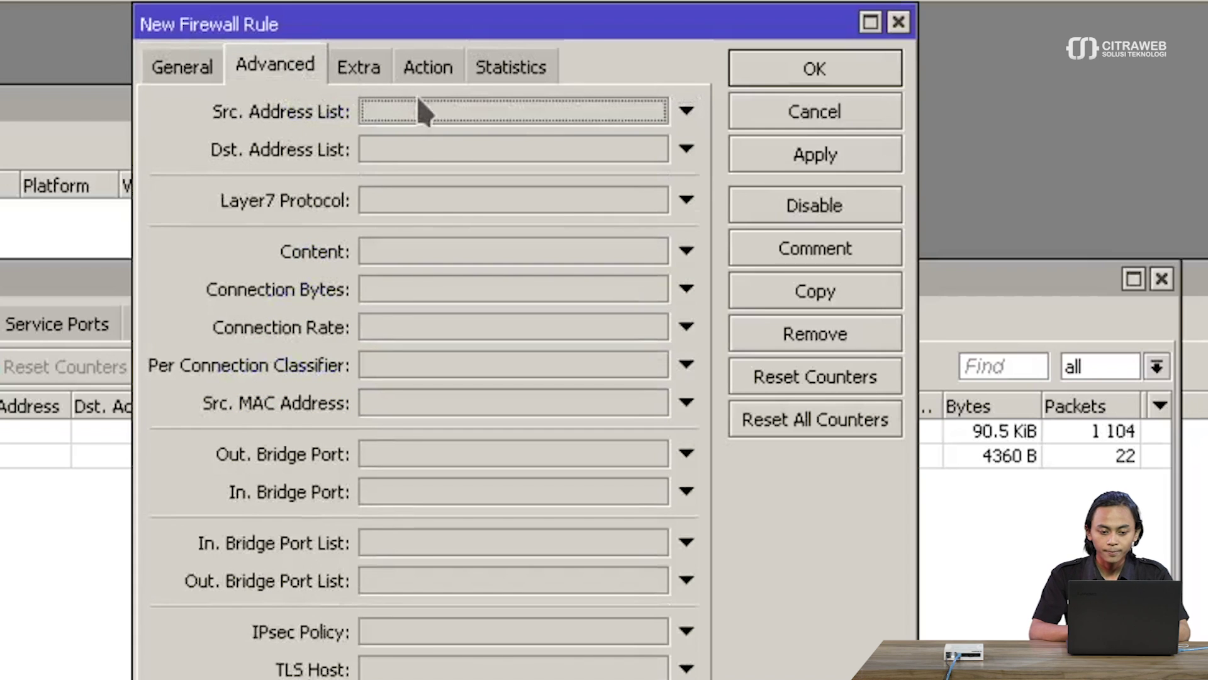
click(440, 114)
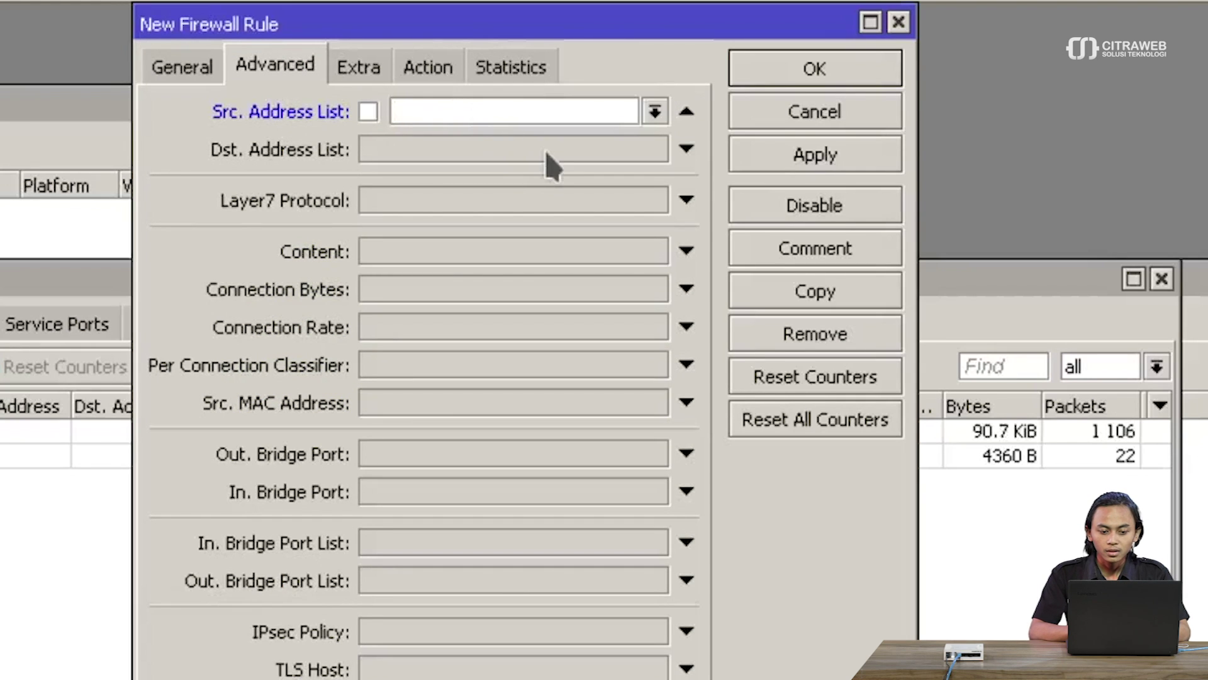
click(655, 113)
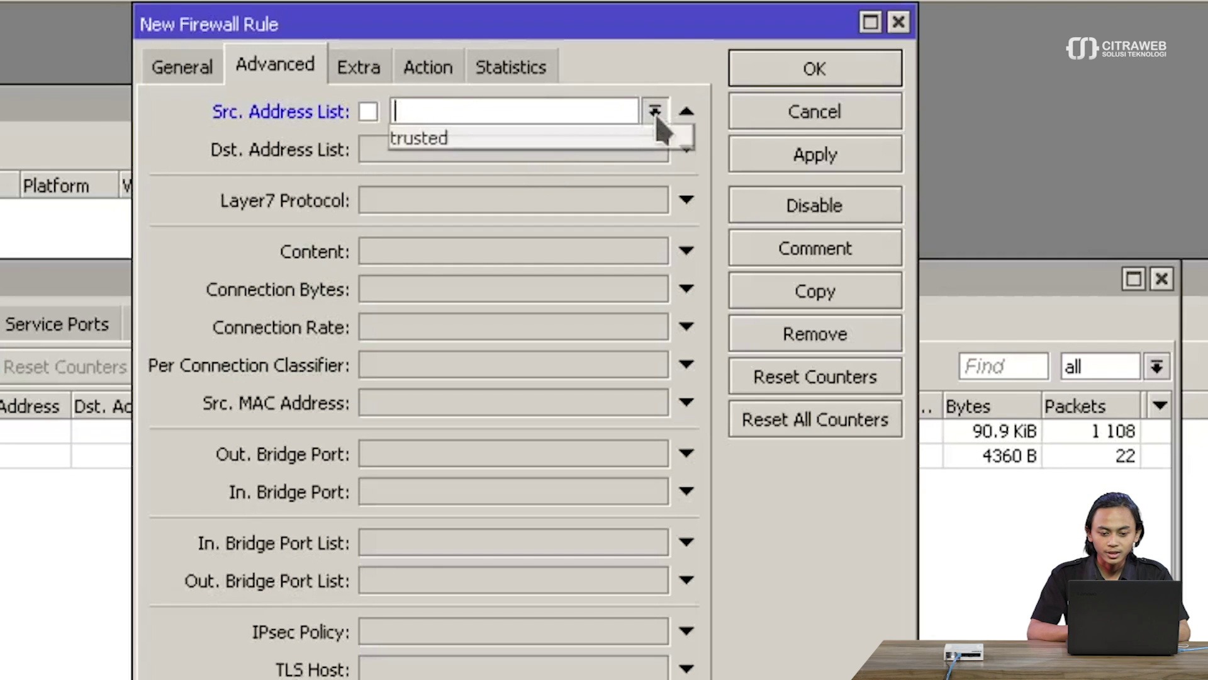
click(418, 138)
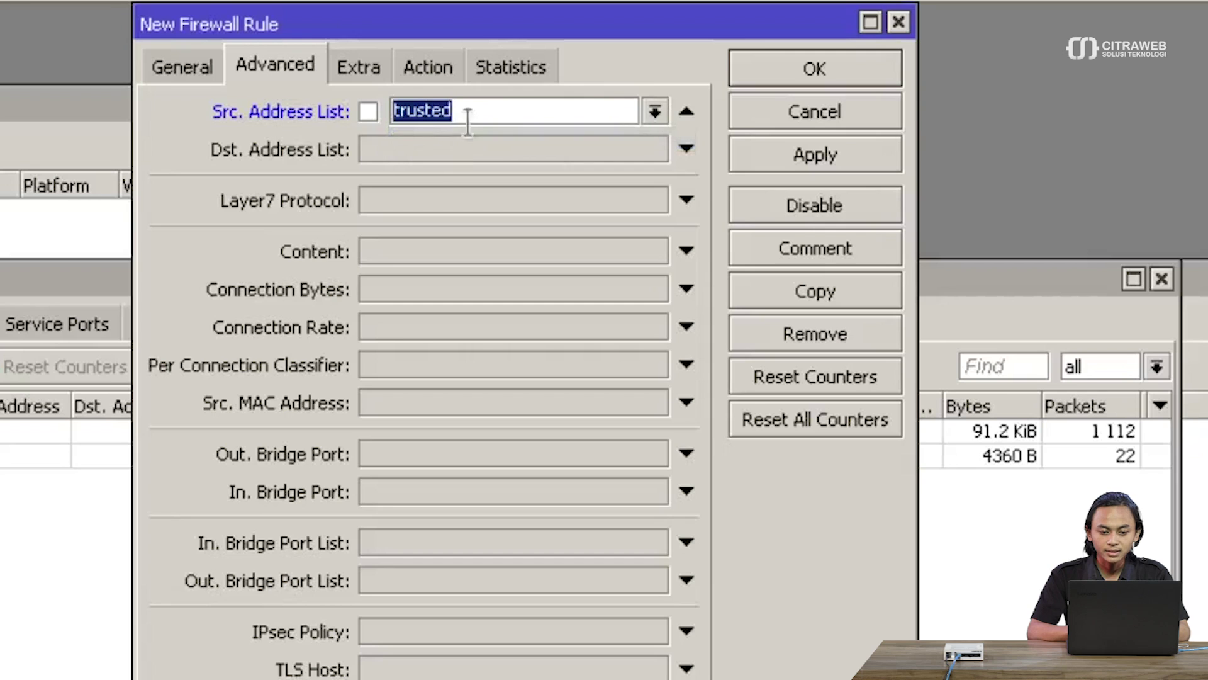
Step: Set the rule's action to add src to address list, with address list "secured" and timeout 01:00:00
click(424, 67)
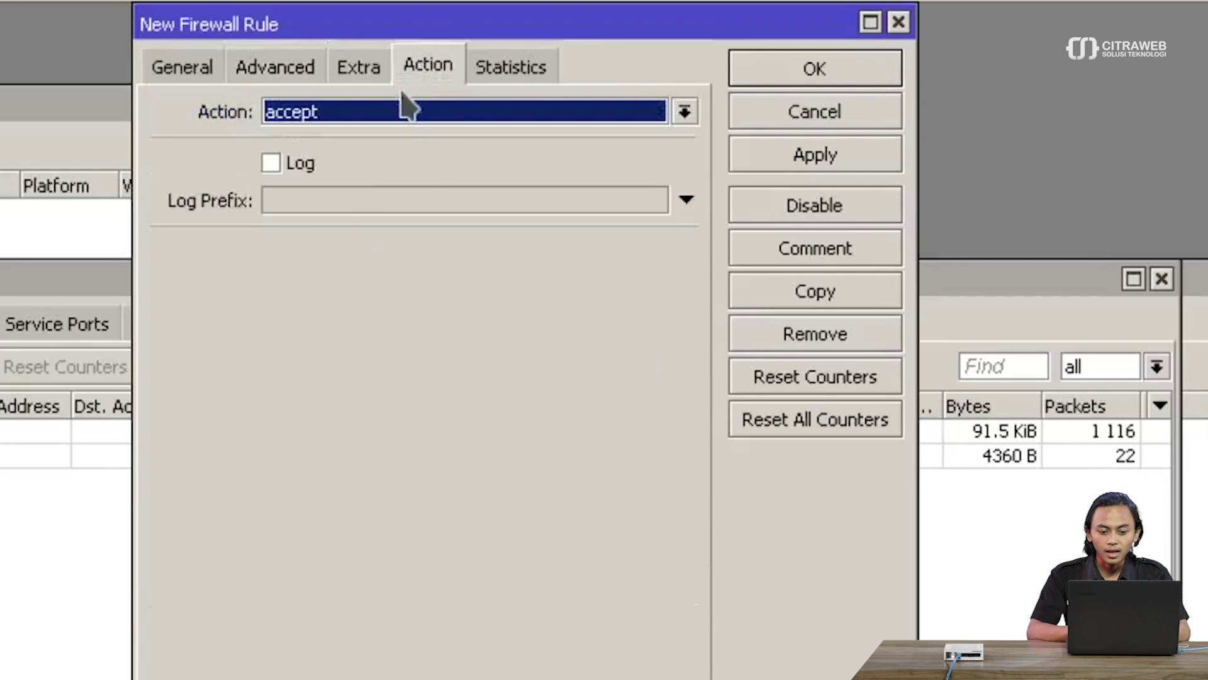
click(399, 114)
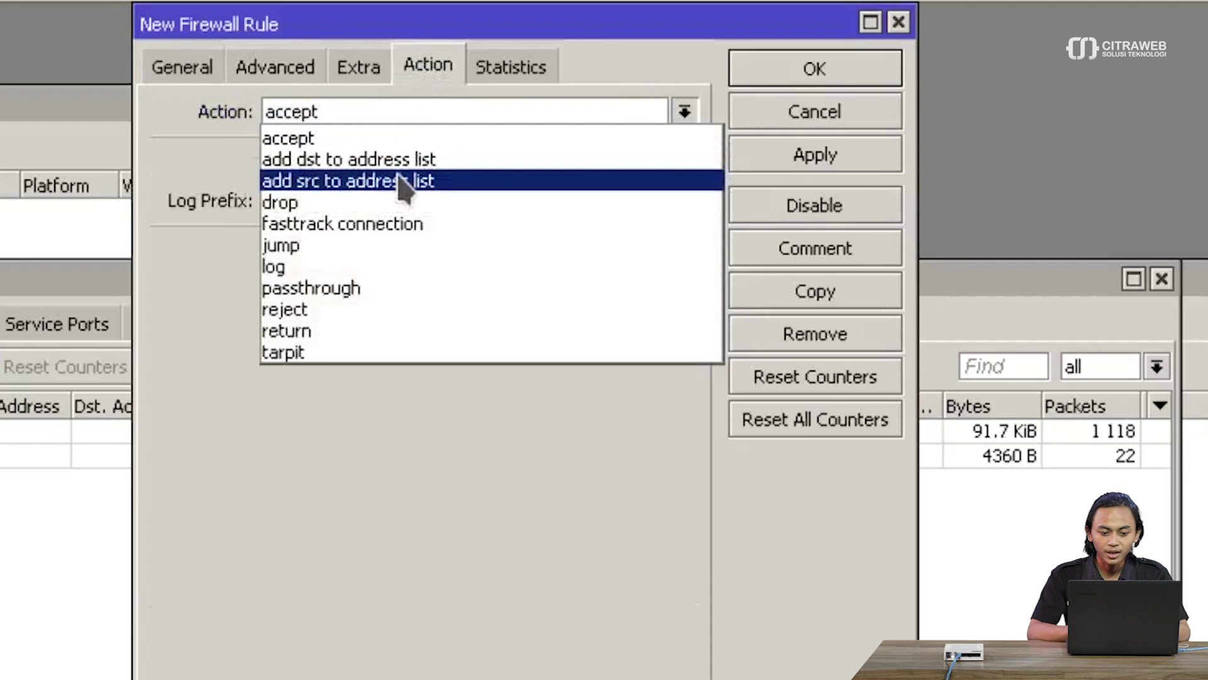
click(403, 180)
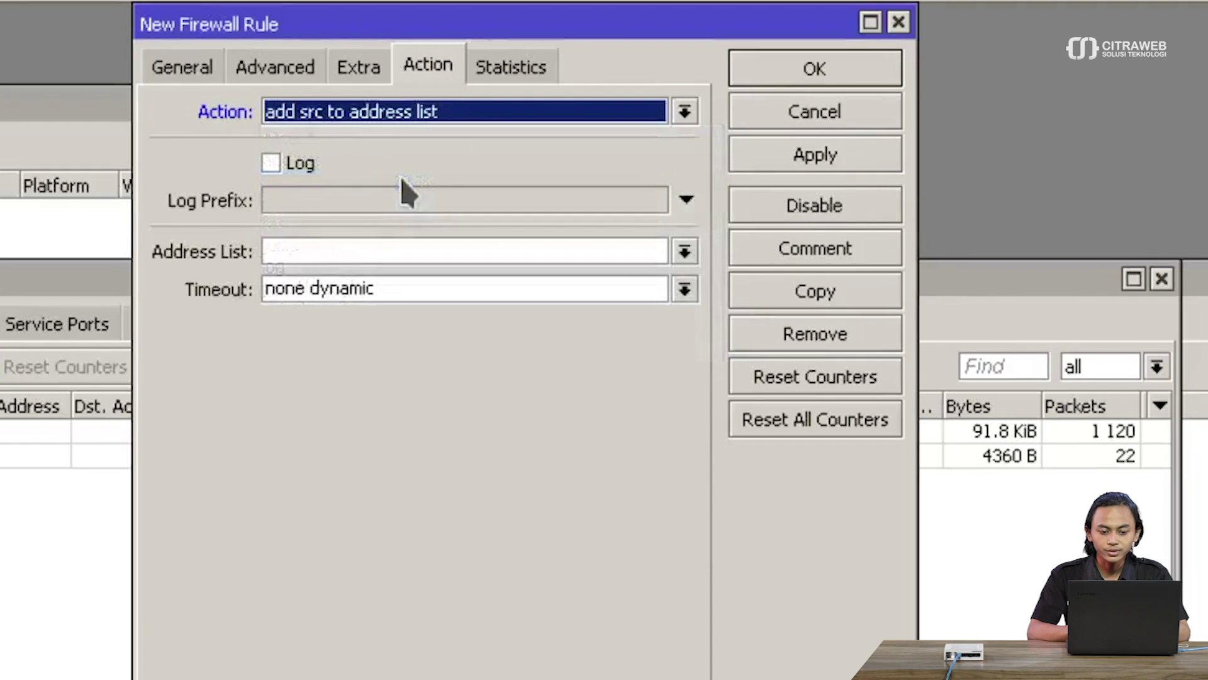
click(353, 240)
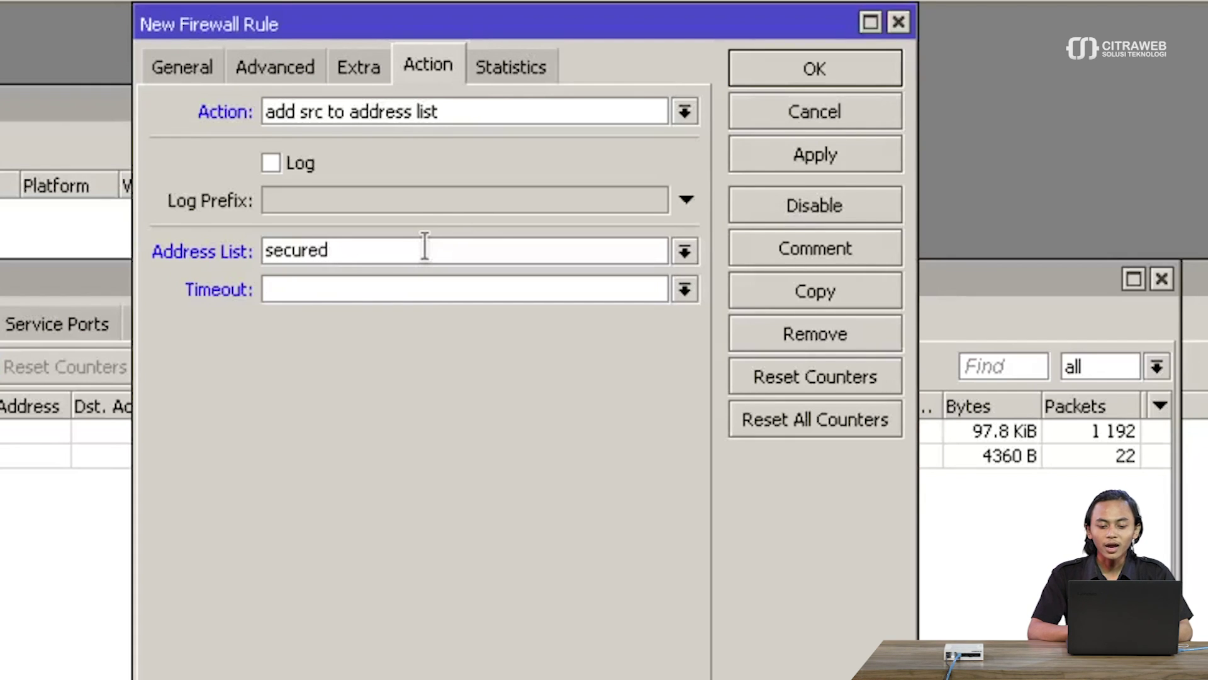
click(355, 277)
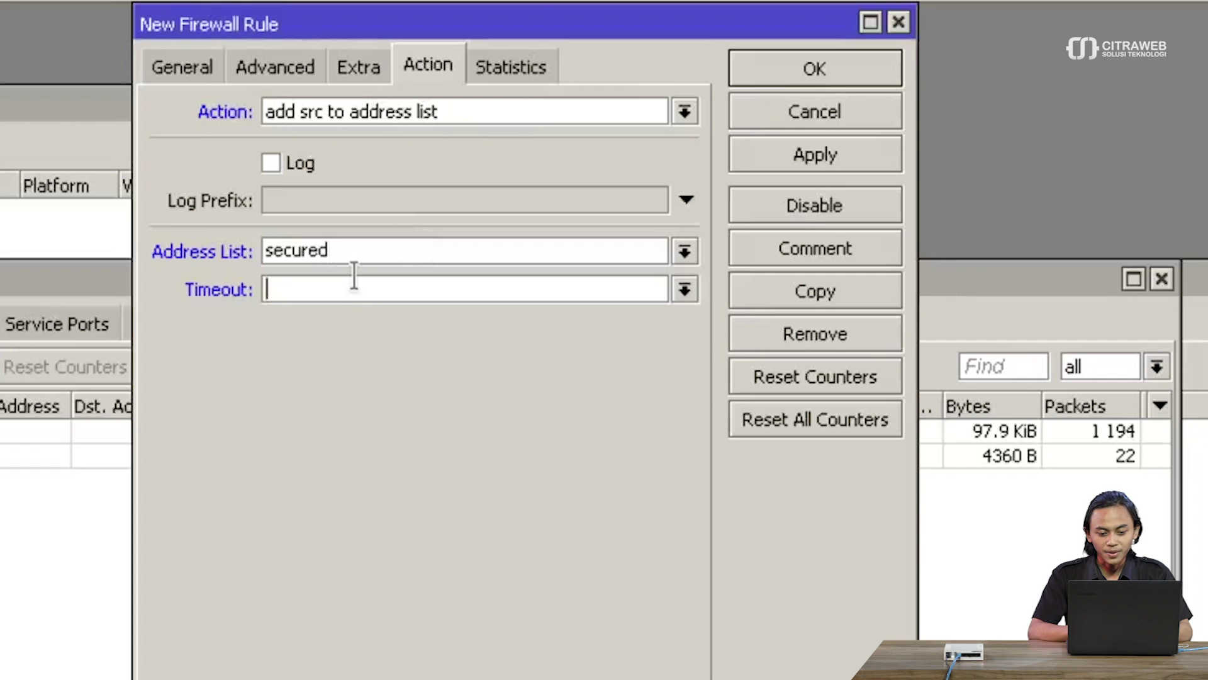
text(01:00:00)
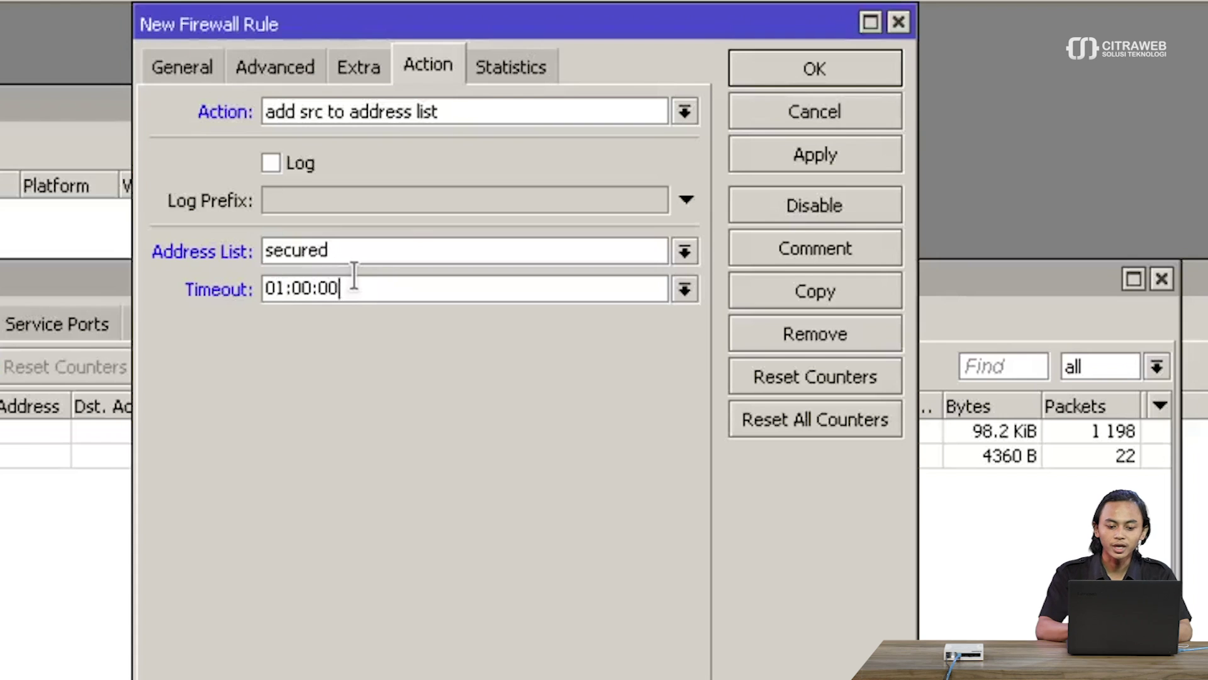
Step: Save the port 5555 rule and move it above the port 8291 drop rule
click(803, 161)
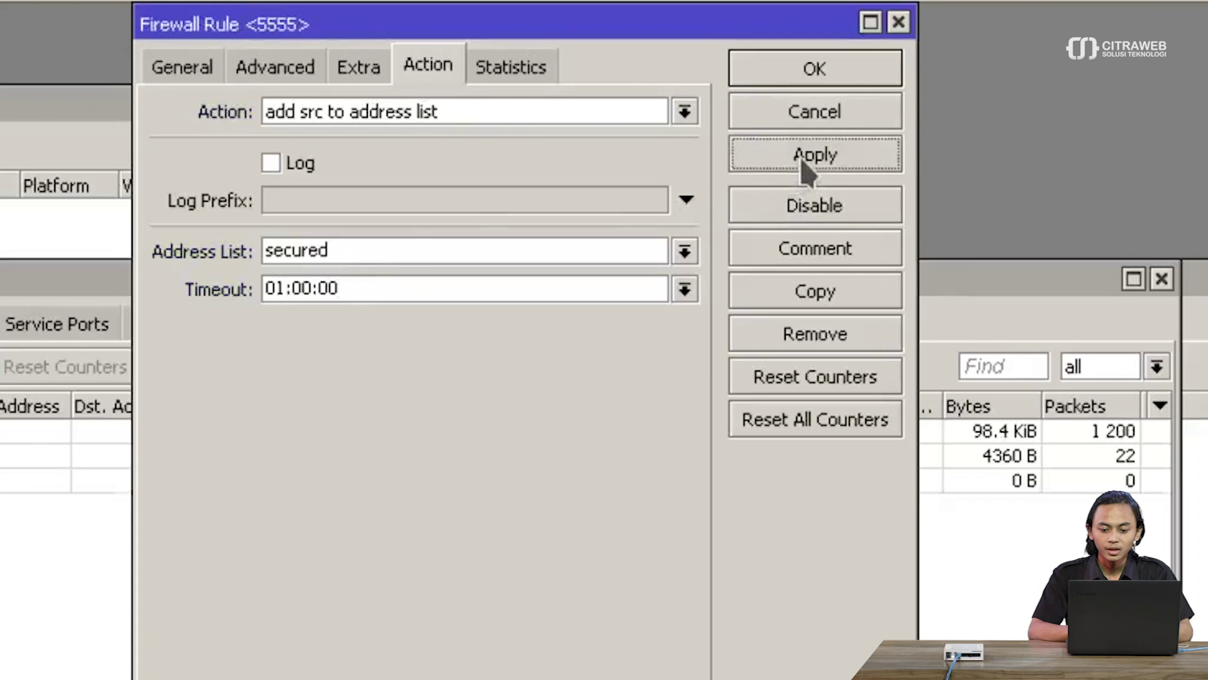
click(819, 81)
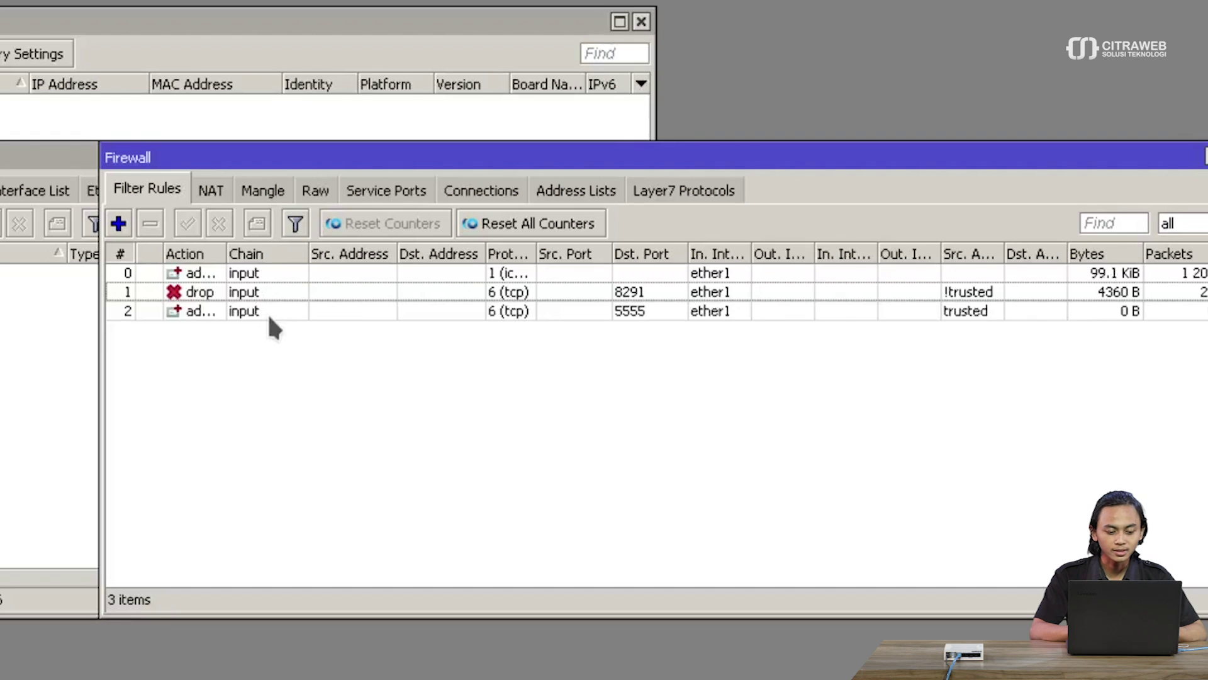
drag(260, 308, 313, 291)
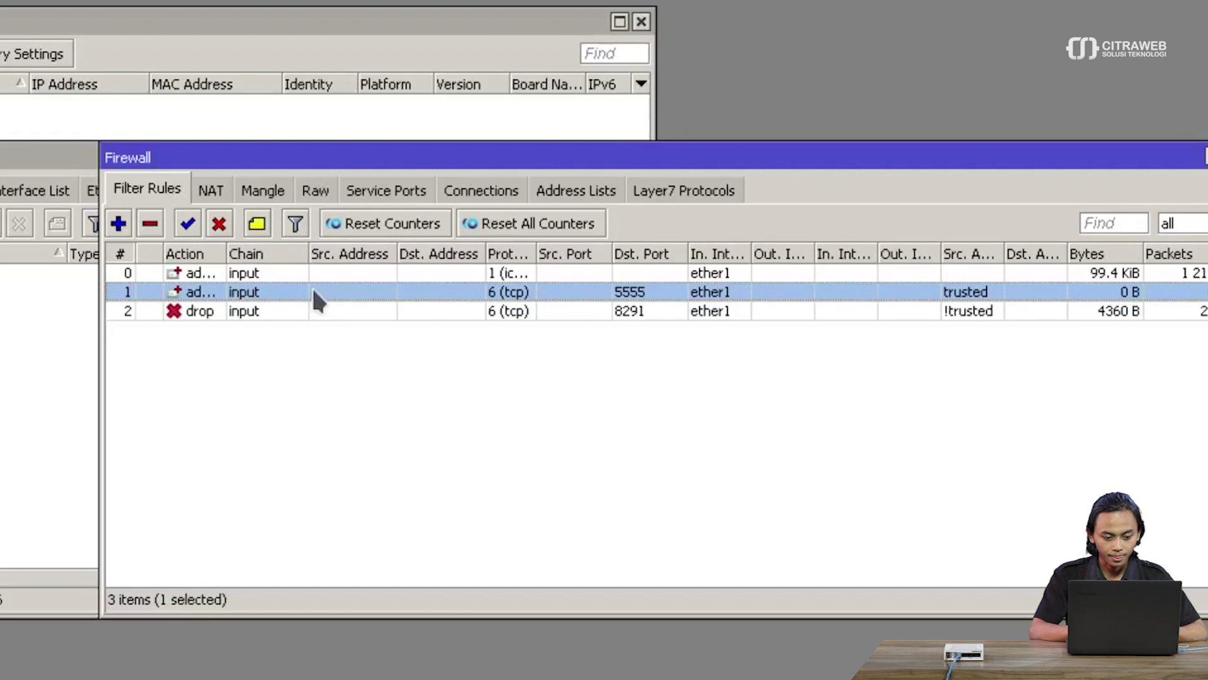
Step: Change the port 8291 drop rule's negated source address list to "secured" and save the rule
double_click(246, 311)
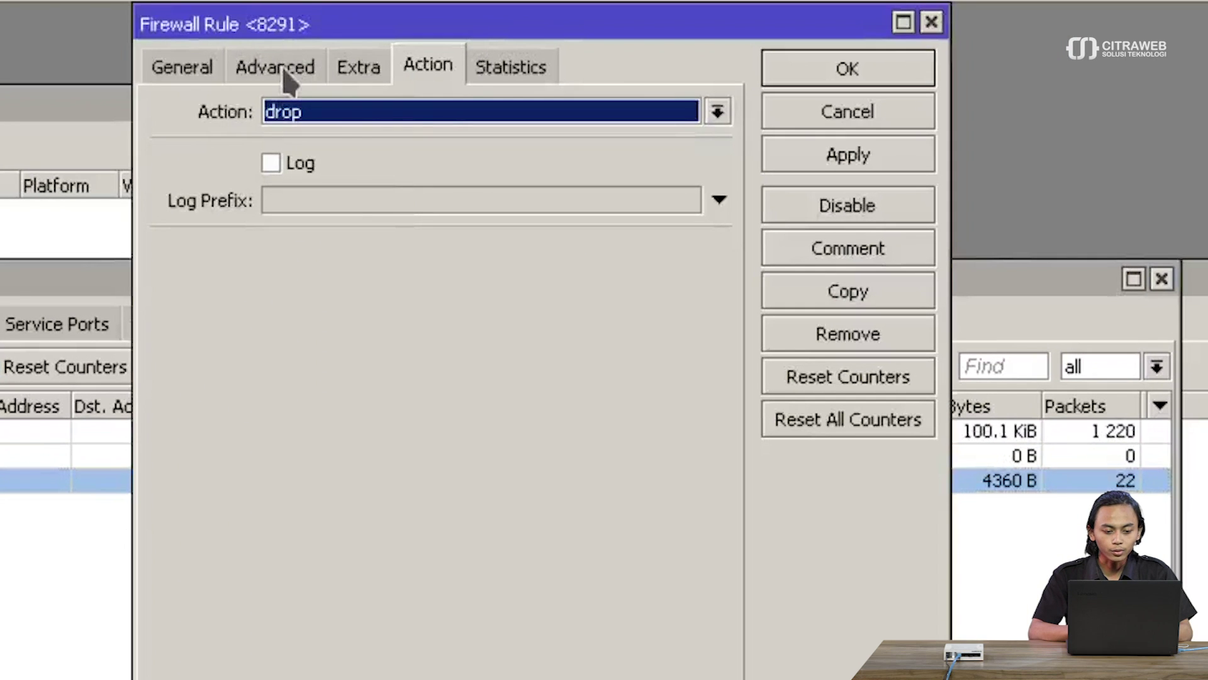
click(556, 2)
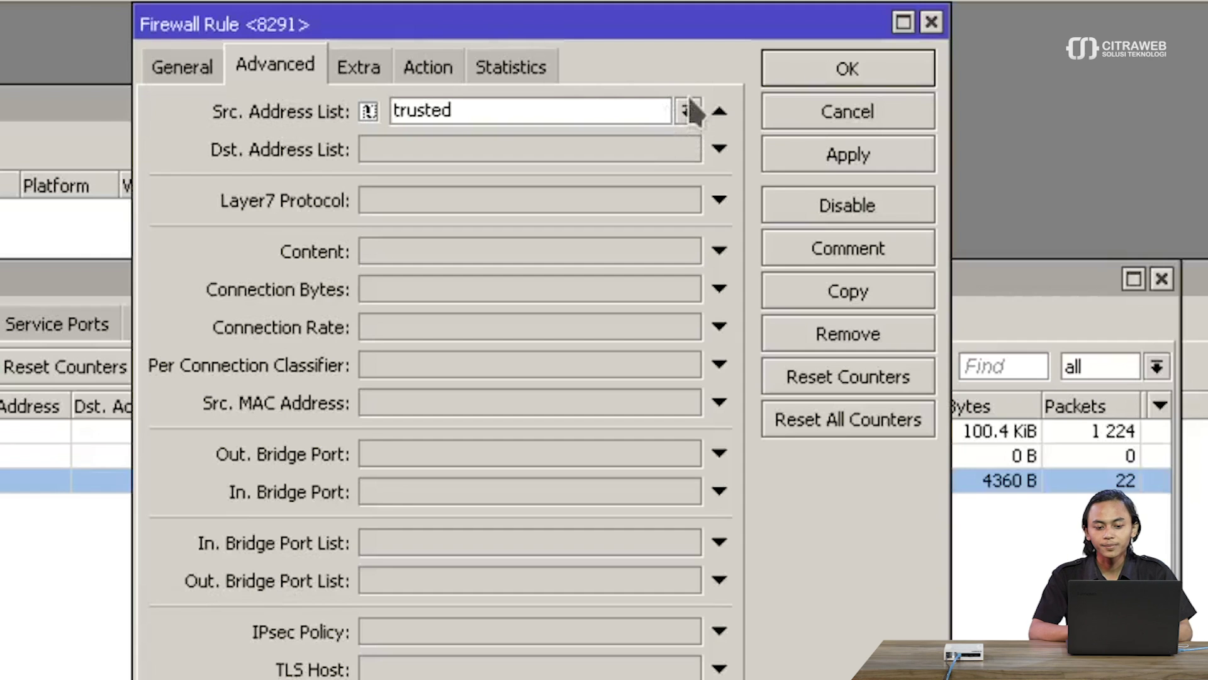
click(690, 102)
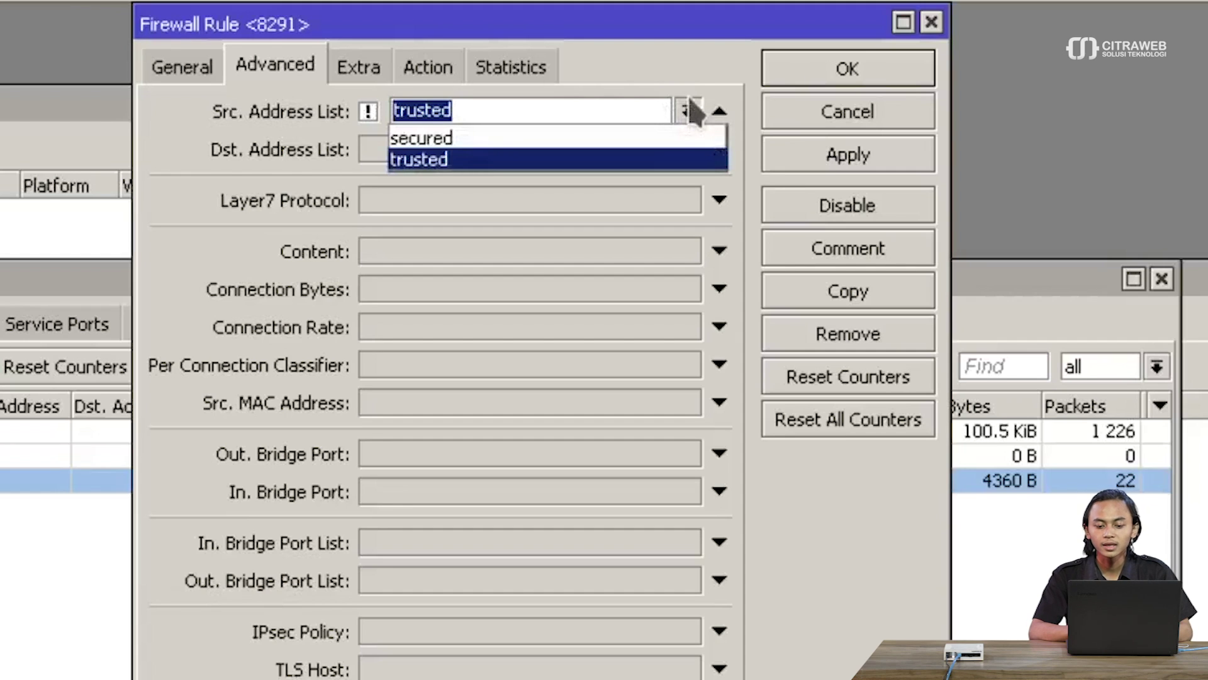
click(607, 138)
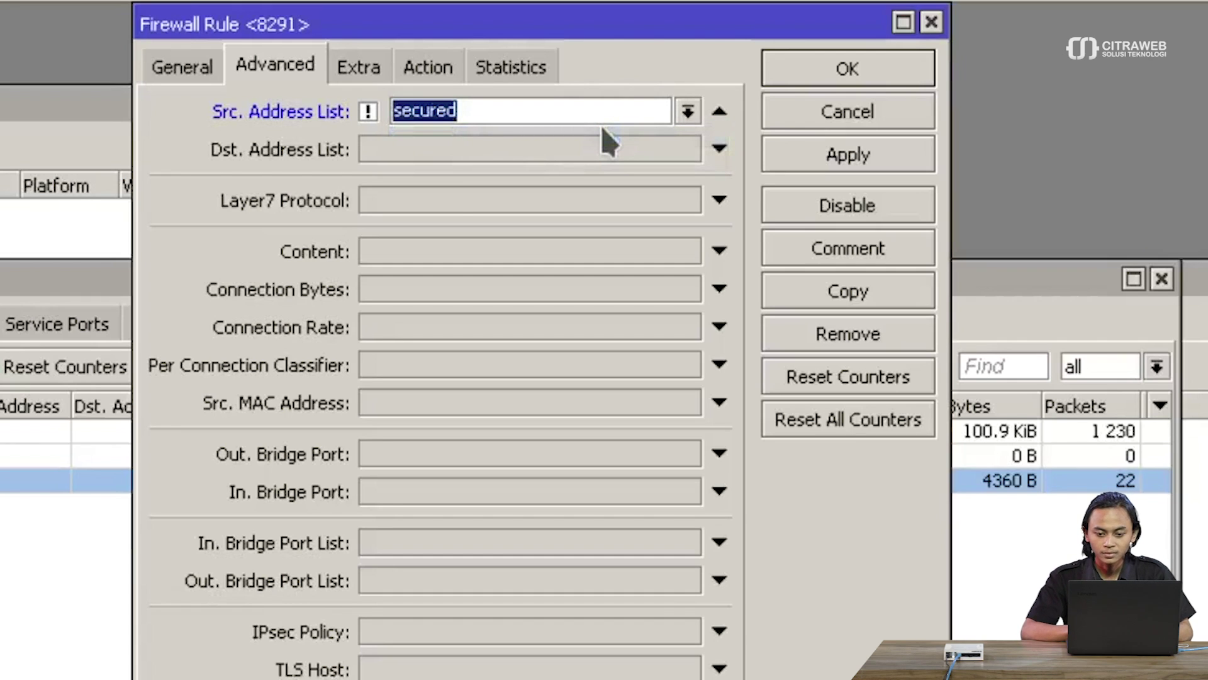
click(864, 158)
click(863, 74)
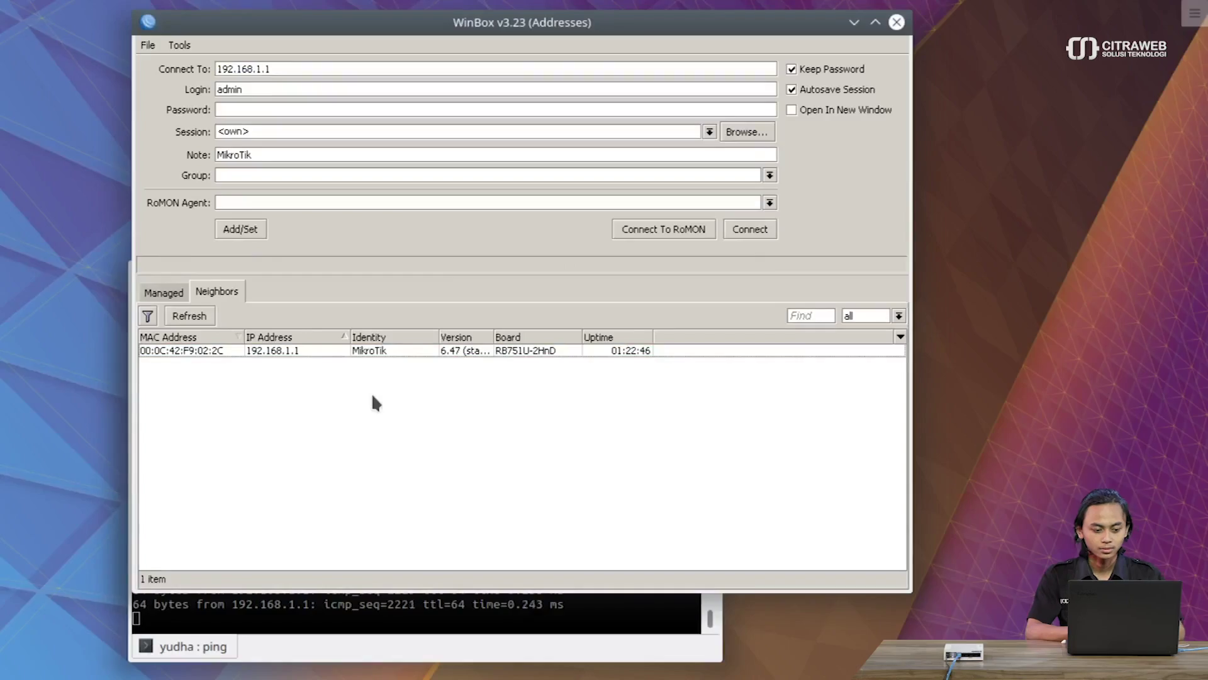
Step: Try to connect to the router at 192.168.1.1 without knocking on port 5555
click(268, 352)
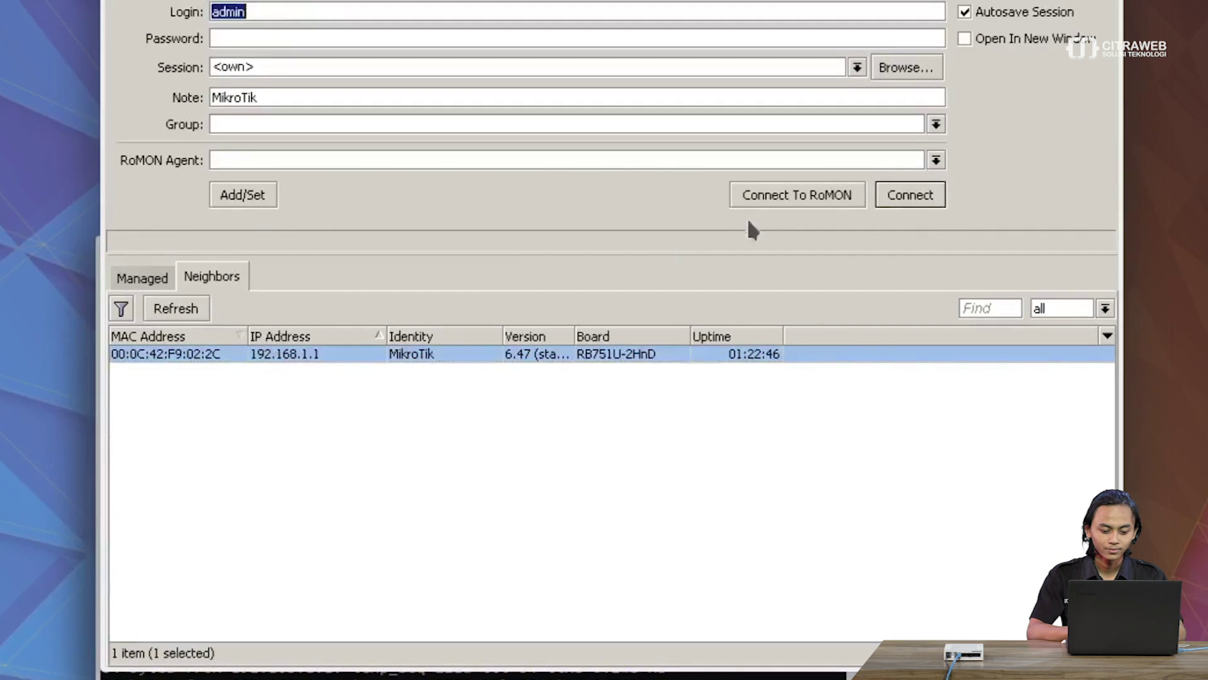
click(910, 196)
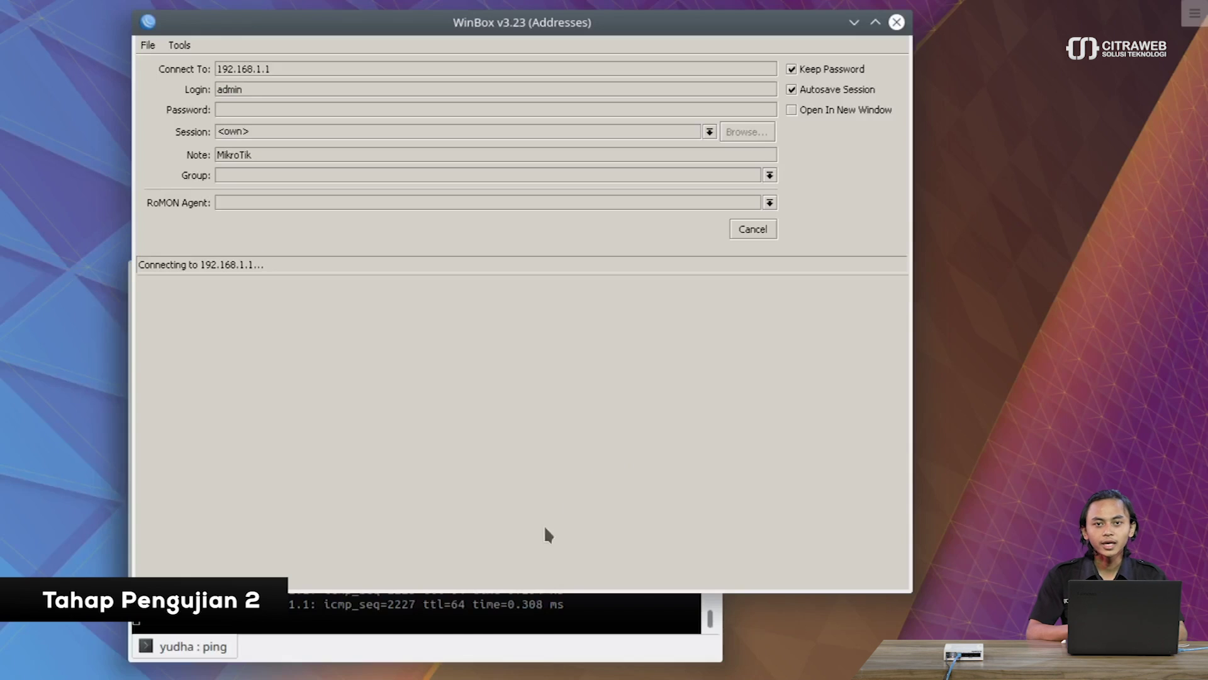
Step: Switch to the Konsole terminal and run knock 192.168.1.1 5555 in a new session
click(494, 609)
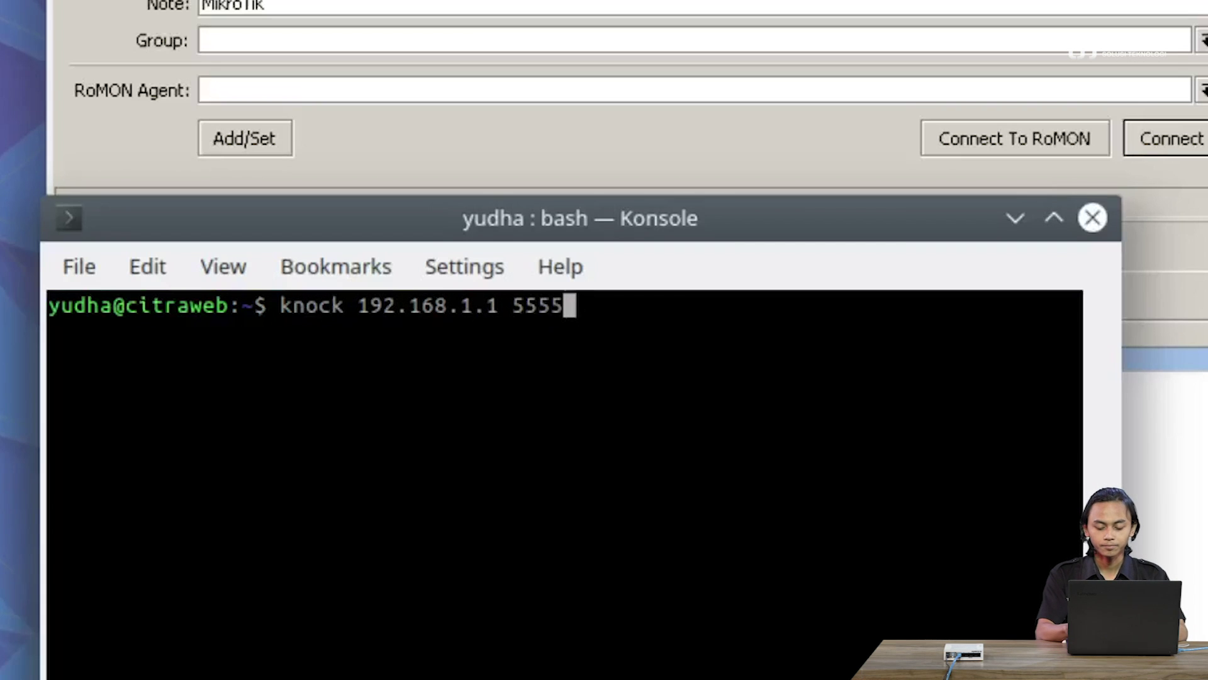
key(Return)
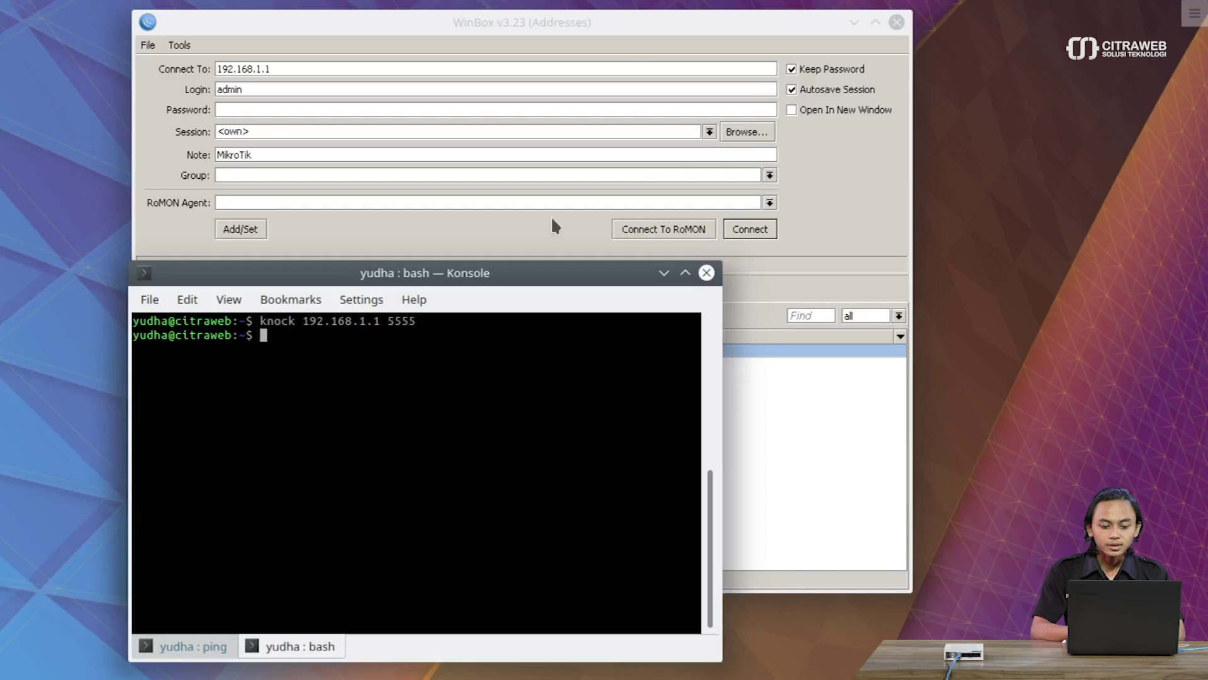
Step: Return to WinBox and connect to the router at 192.168.1.1 again
click(555, 227)
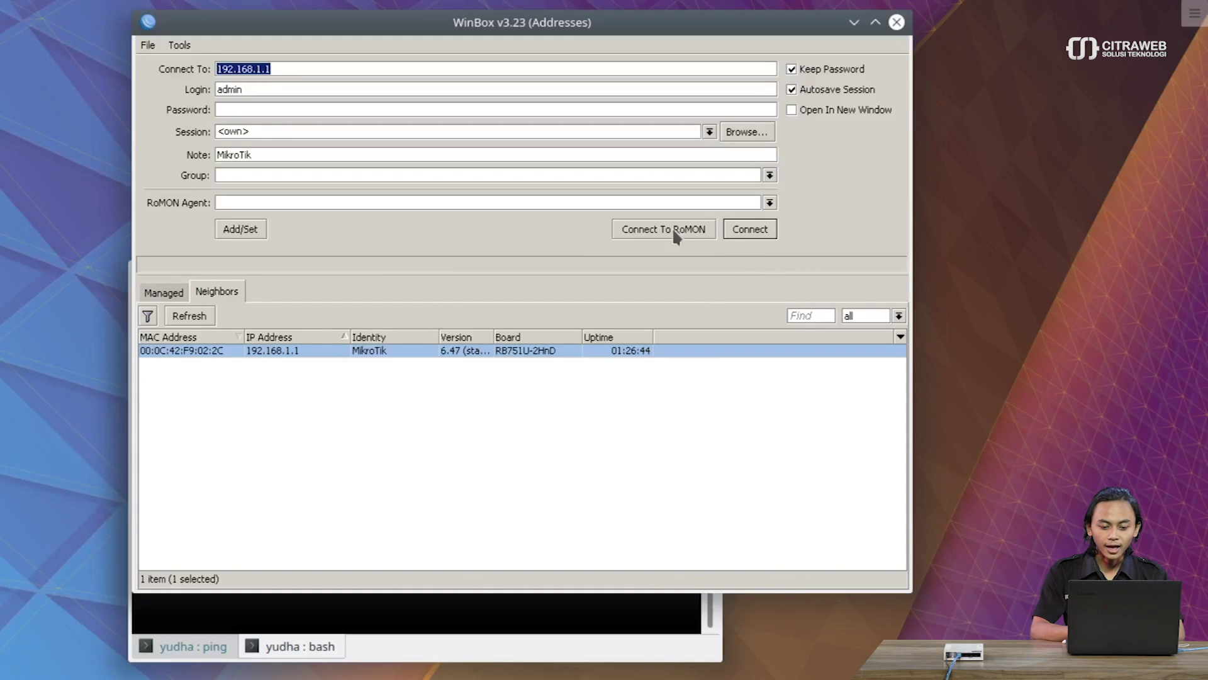
click(752, 230)
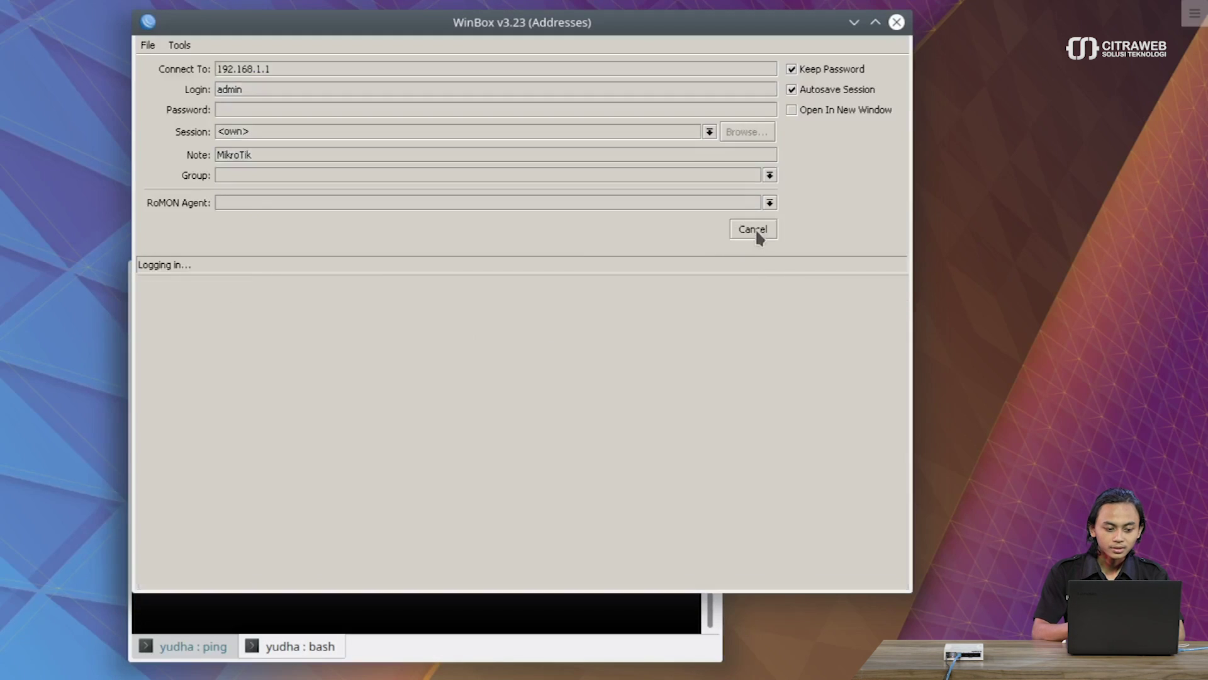